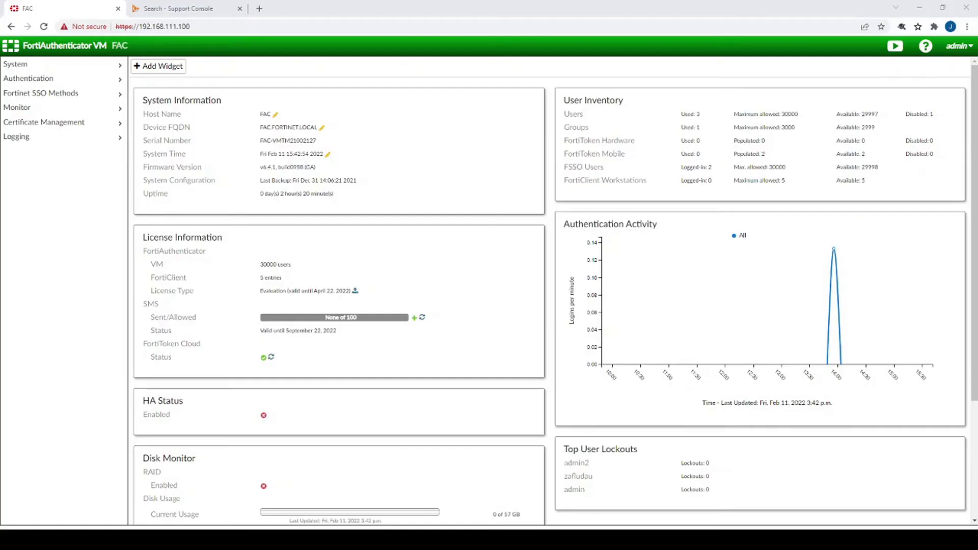
- Open the Local SMTP server from System > Messaging > SMTP Servers
click(29, 65)
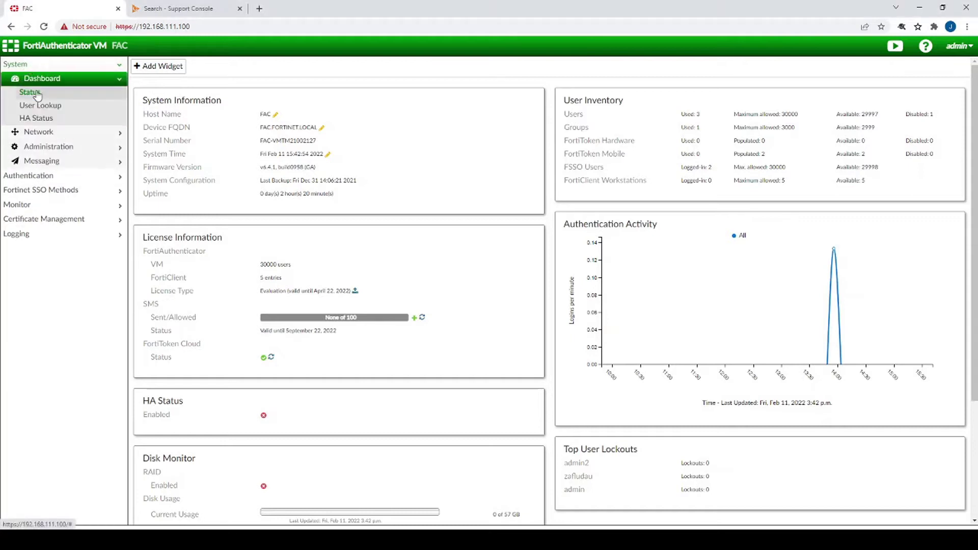
click(42, 160)
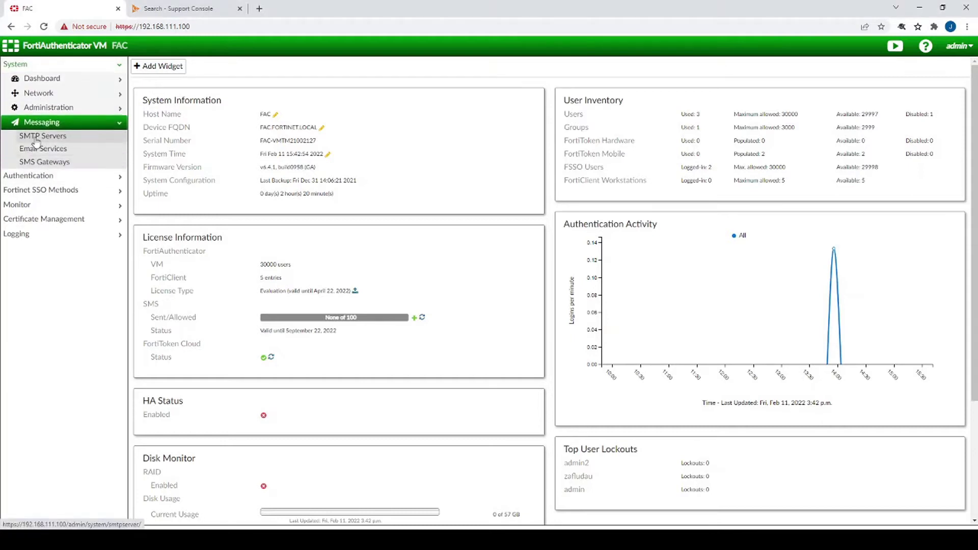
click(34, 138)
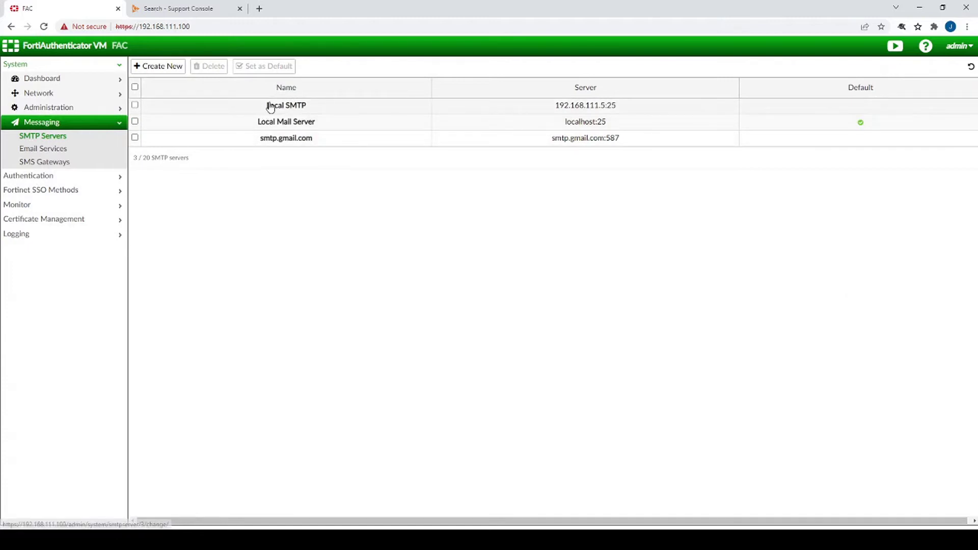
double_click(253, 105)
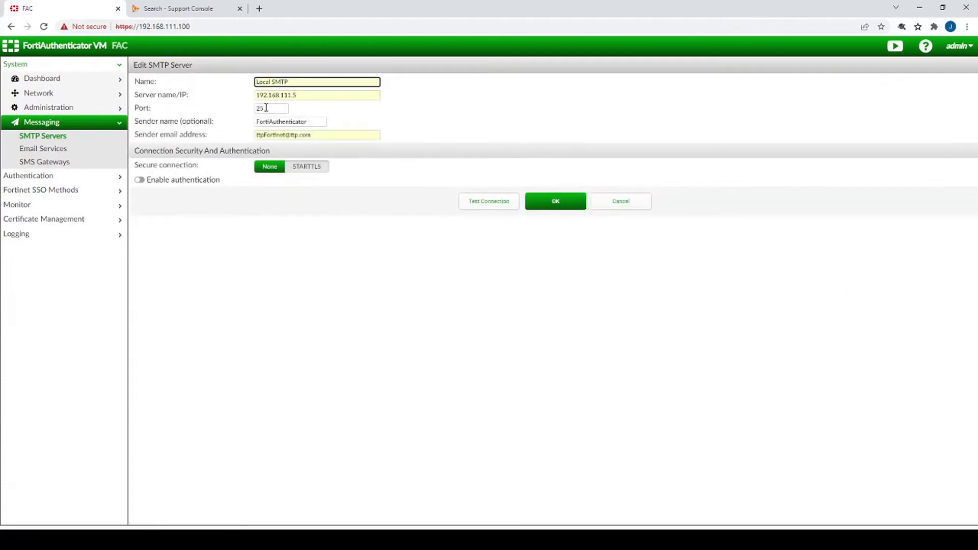
- Send a Local SMTP test email to a test recipient address and close the test window
click(489, 201)
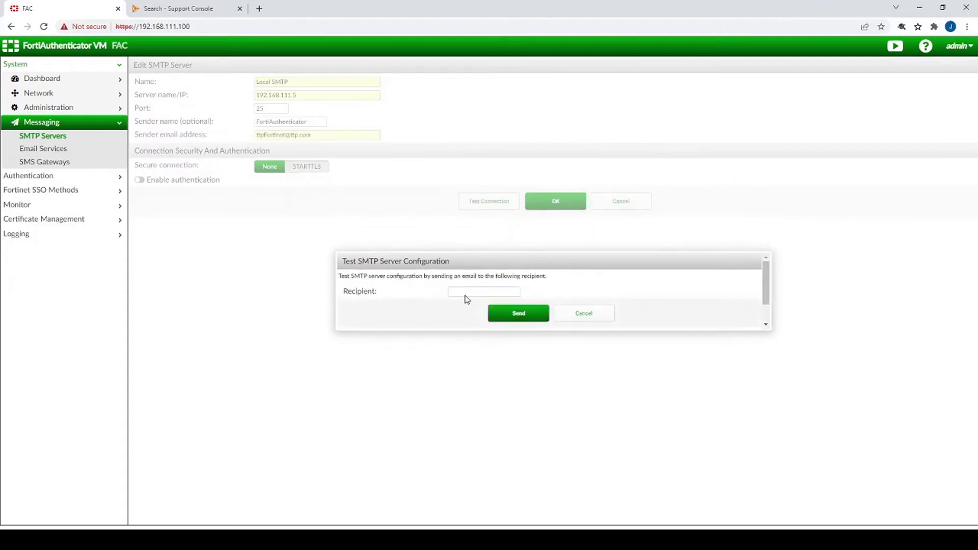
click(503, 290)
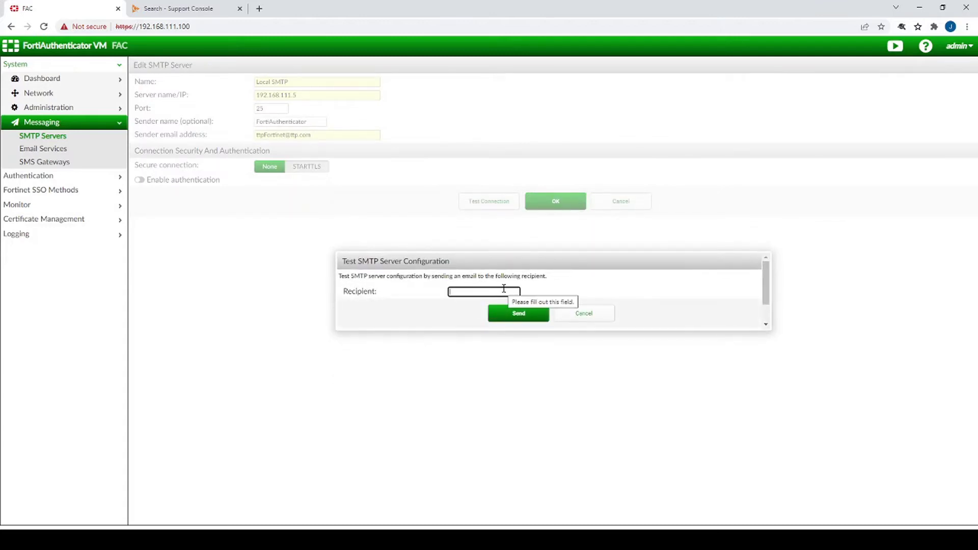
text(tes)
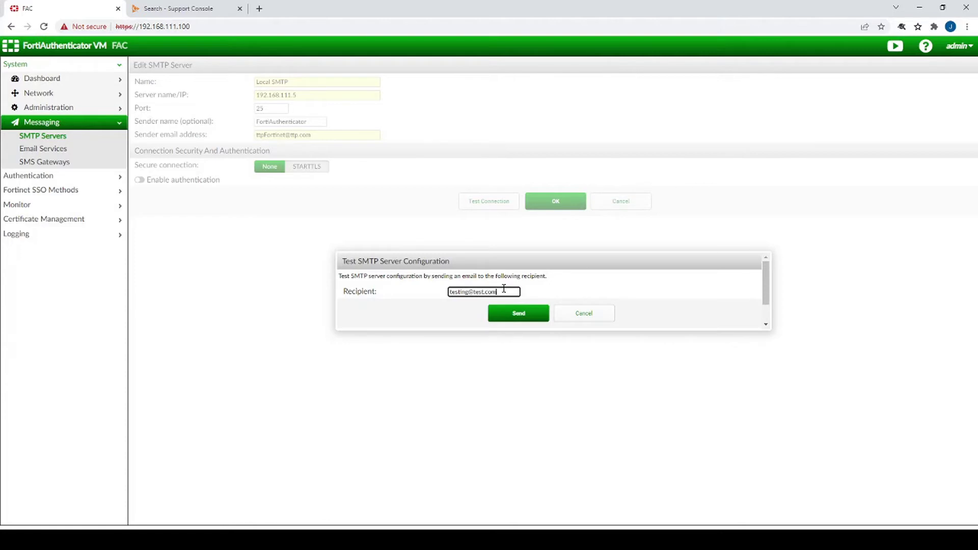
text(ting@test.com)
key(Return)
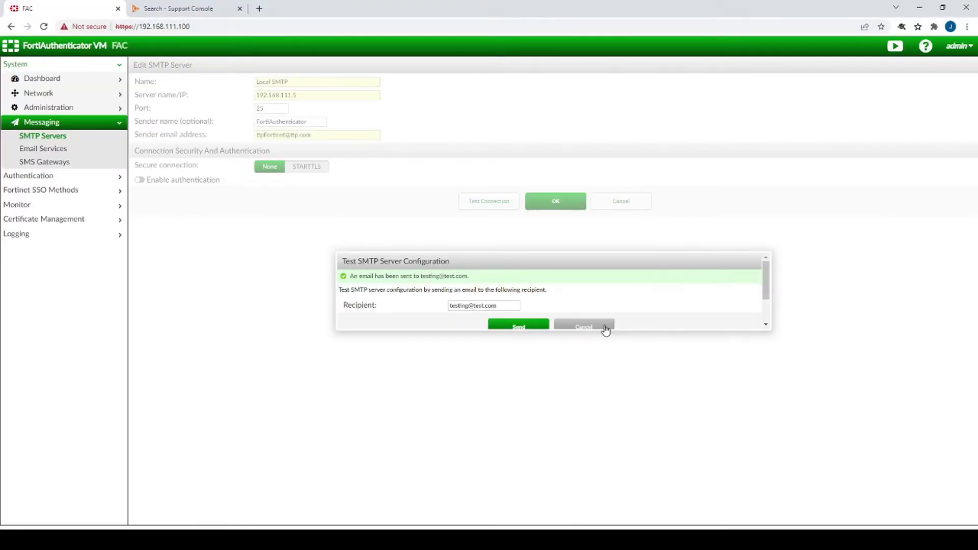
click(584, 327)
- Check that Email Services route user messages through Local SMTP, then return to SMTP Servers
click(78, 150)
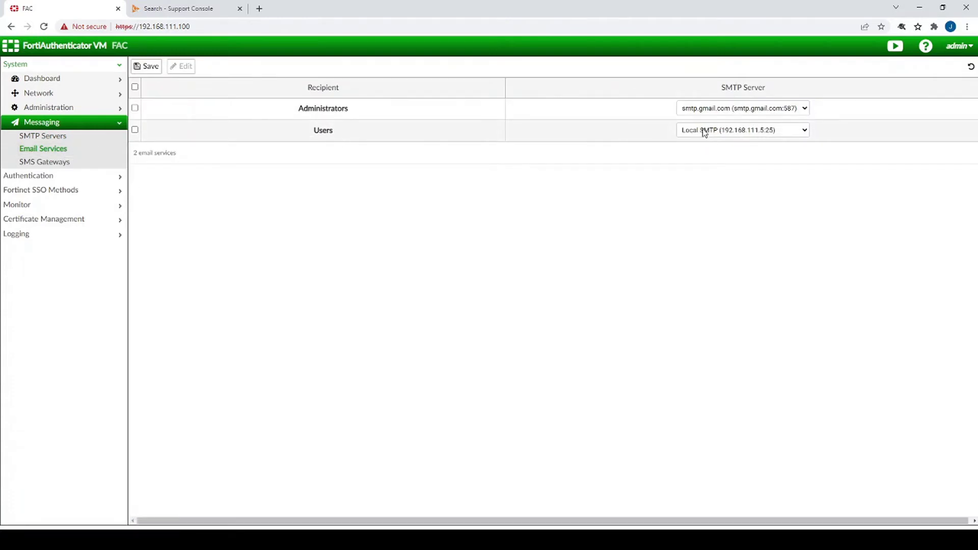
click(34, 138)
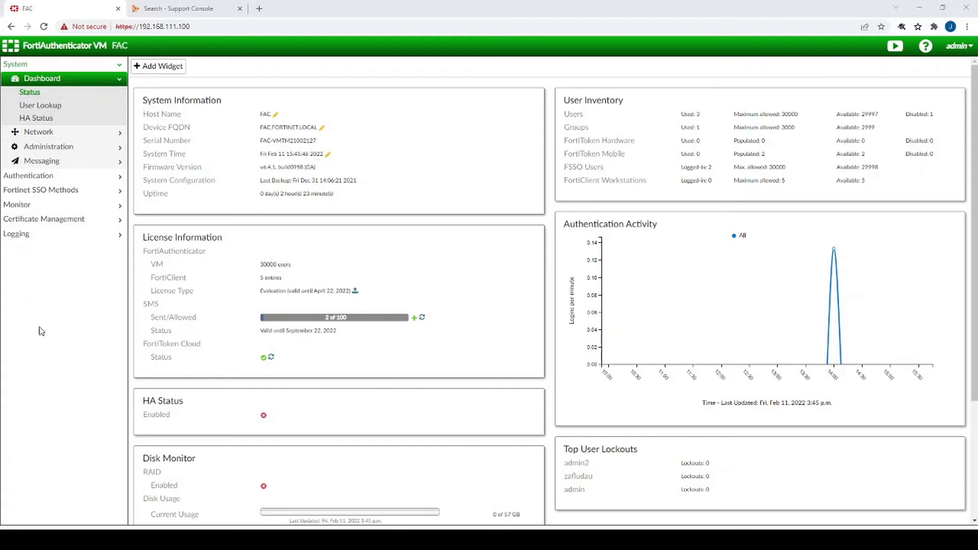
- Create new FortiToken Mobile tokens under Authentication > FortiTokens by entering activation codes
click(28, 175)
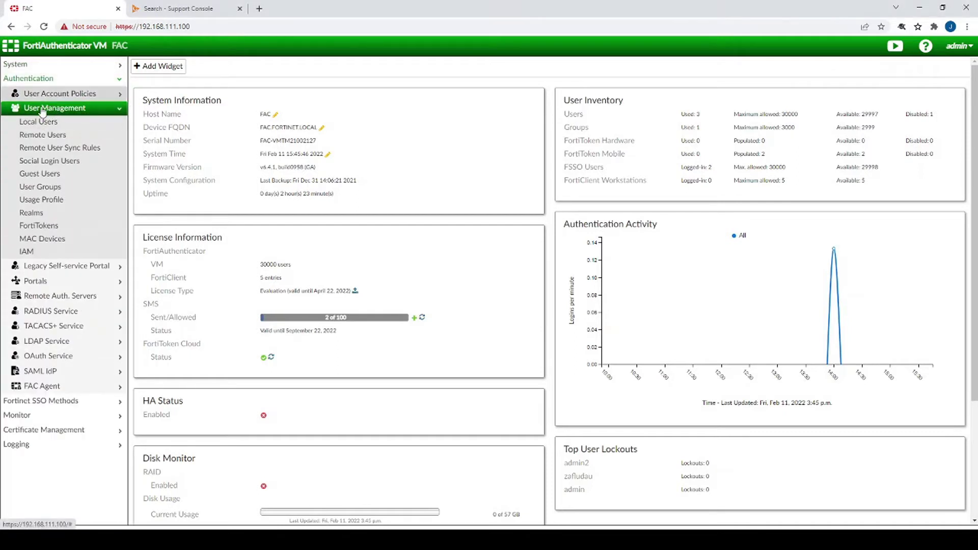
click(48, 226)
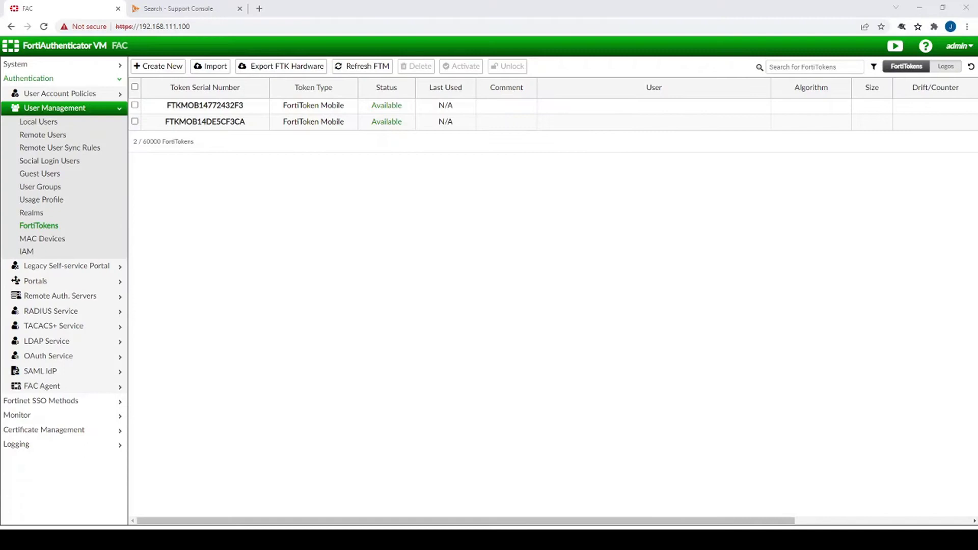
click(154, 66)
click(329, 86)
click(291, 108)
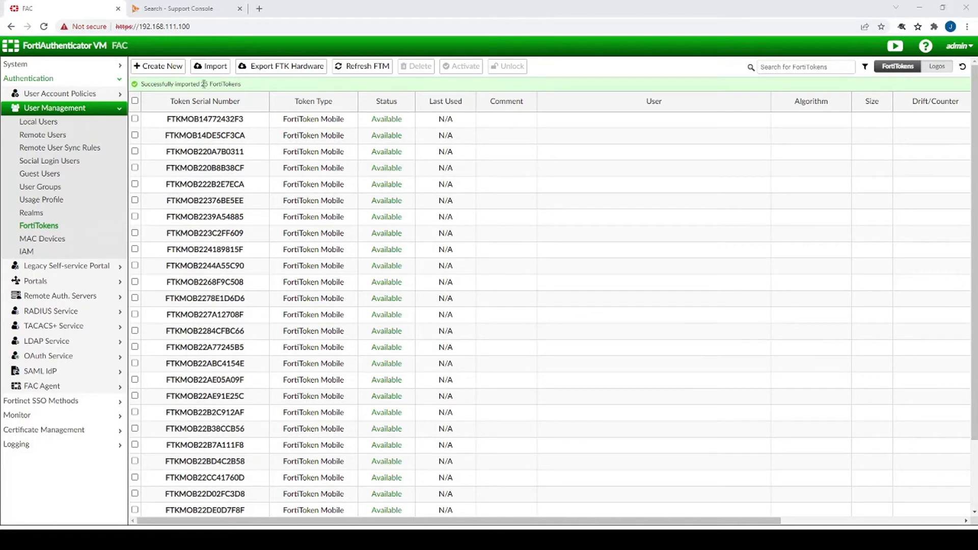
- Confirm the FortiTokens list now totals 27 available tokens
scroll(226, 179, down, 2)
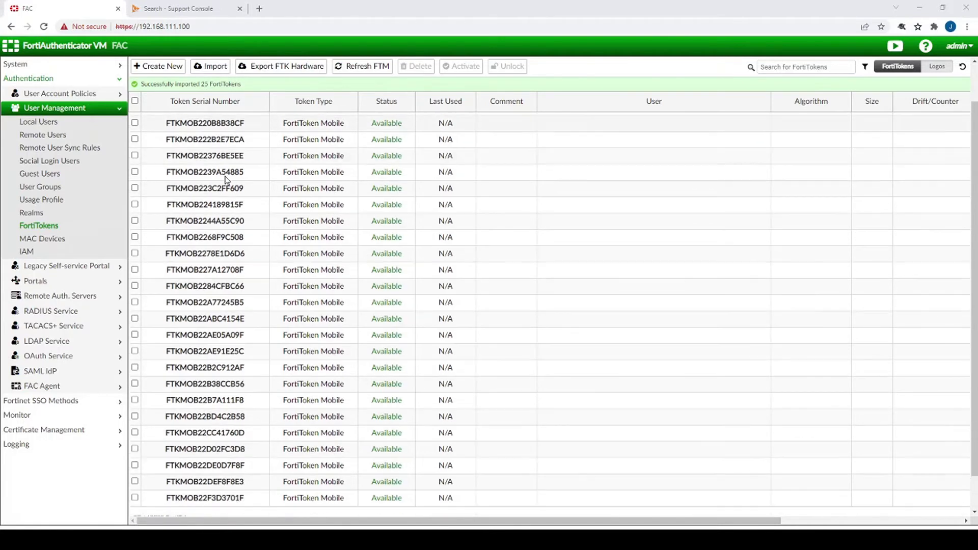
scroll(226, 180, down, 1)
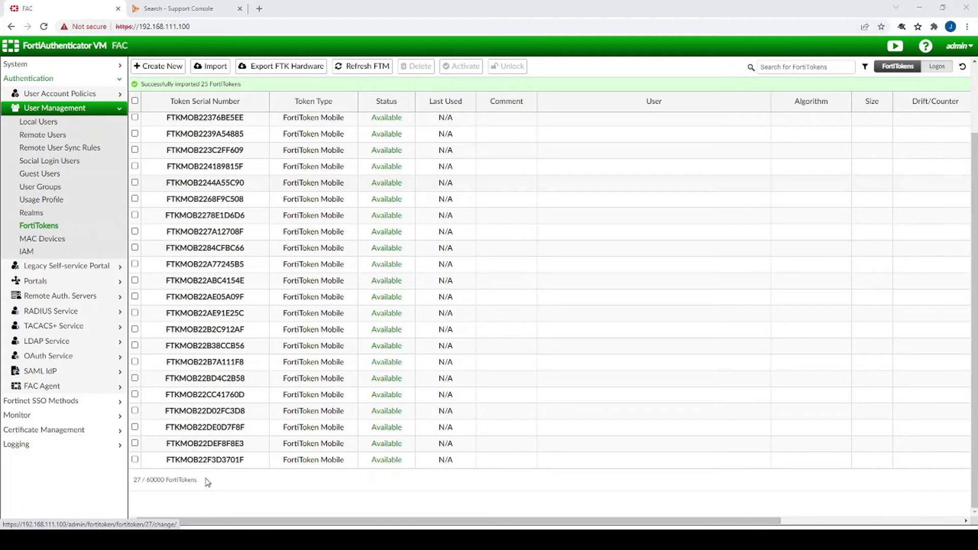
double_click(136, 480)
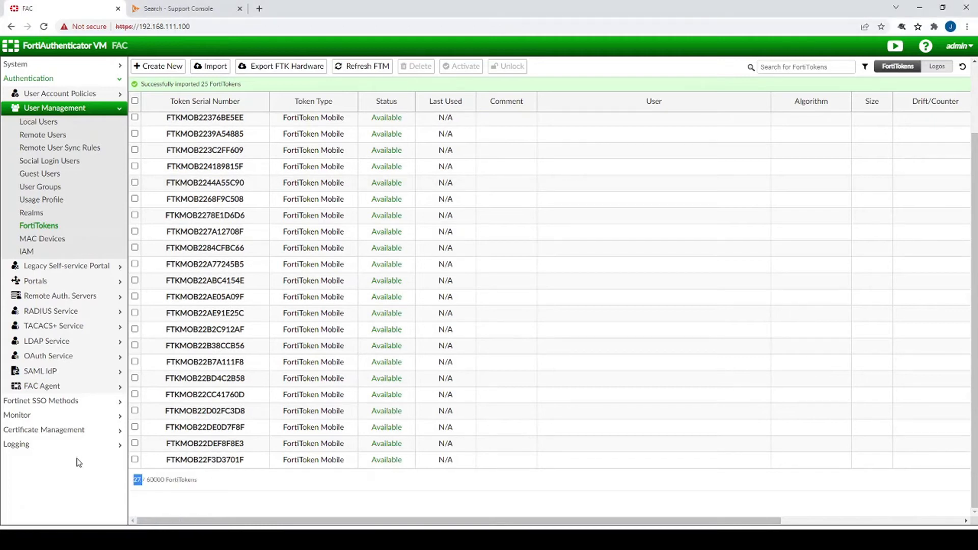
scroll(550, 305, up, 3)
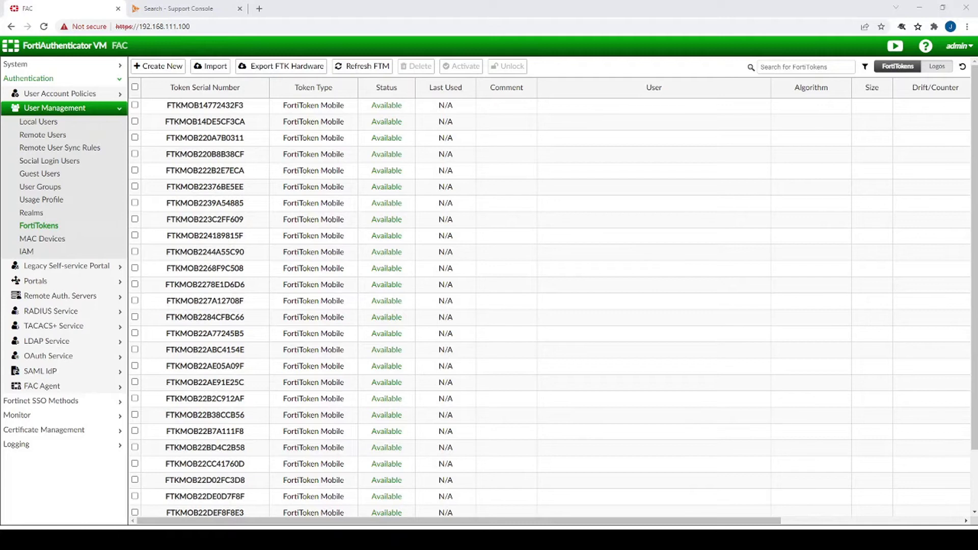
click(46, 297)
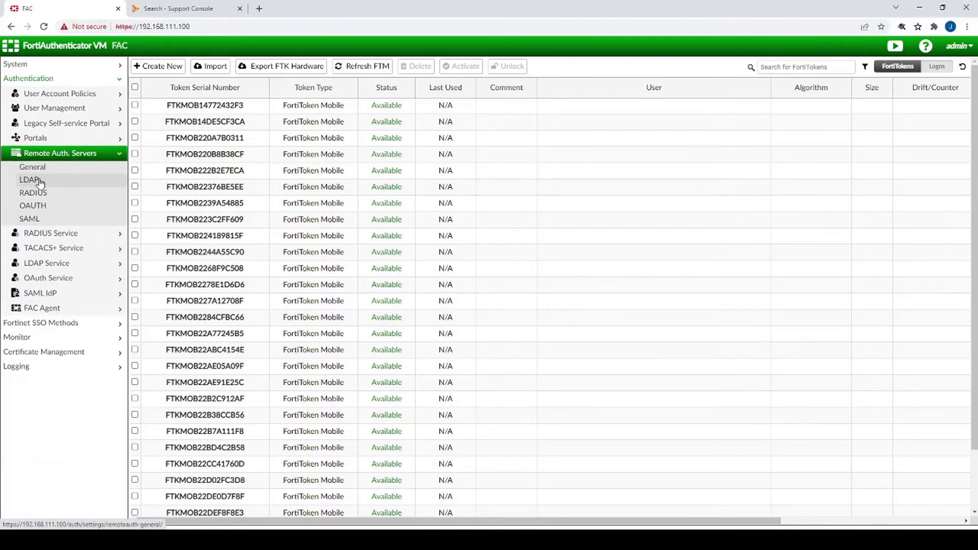
- Create a new LDAP server named Windows with primary address 192.168.111.105
click(31, 180)
click(174, 66)
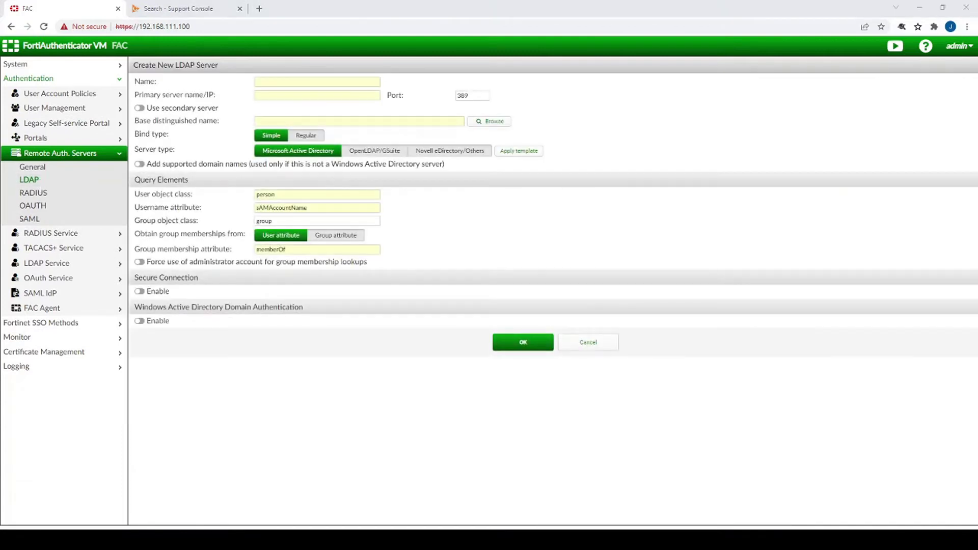
click(276, 81)
text(WindowsServer)
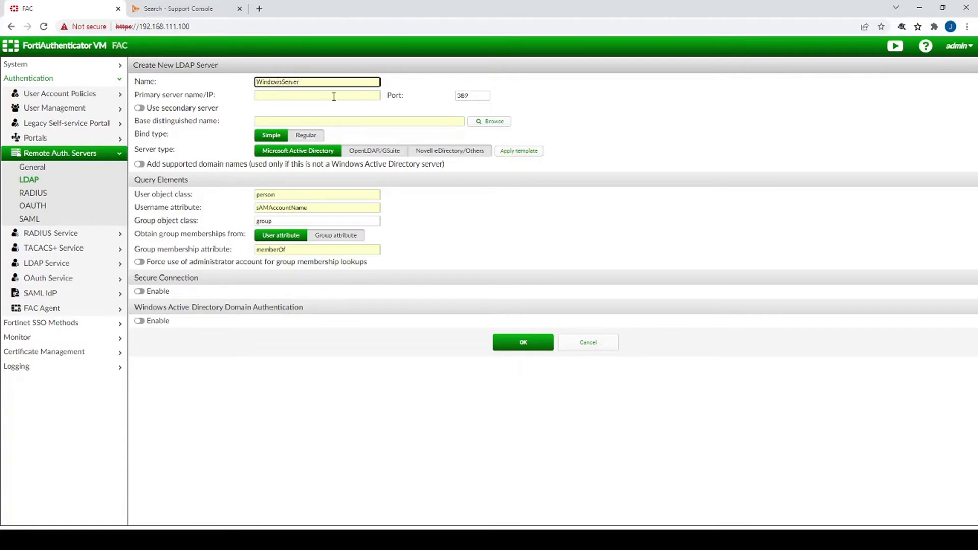
click(333, 96)
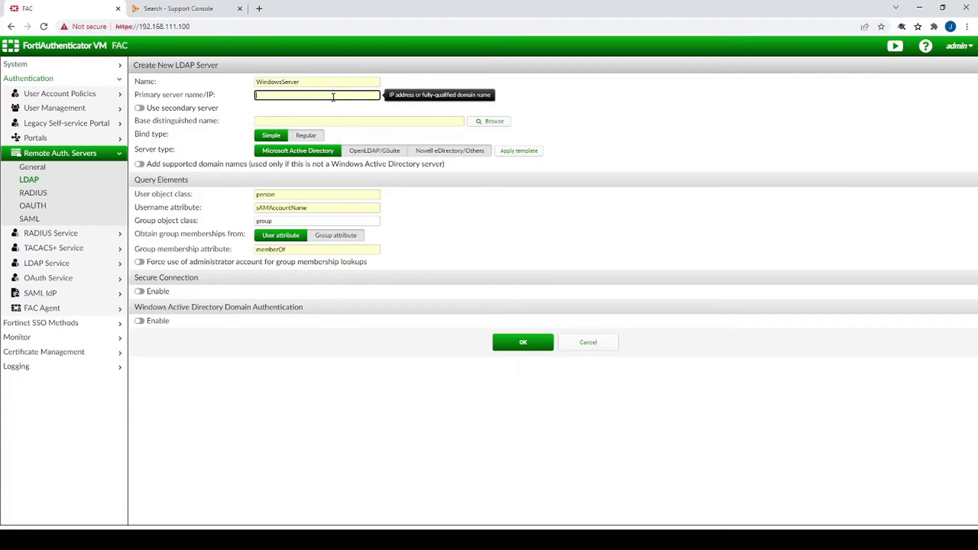
text(192.168.111.105)
- Switch to regular bind and enter the administrator bind username and password
click(307, 136)
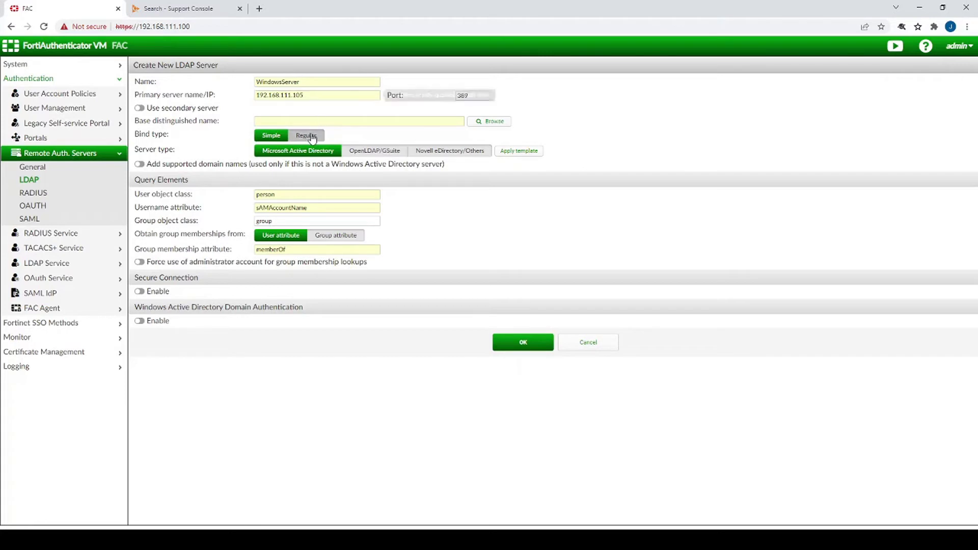
click(285, 149)
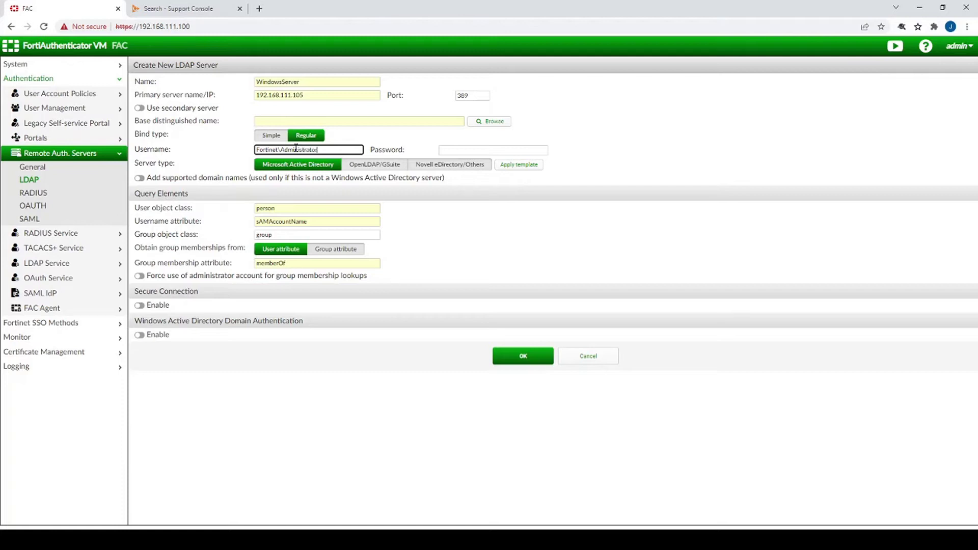
key(Tab)
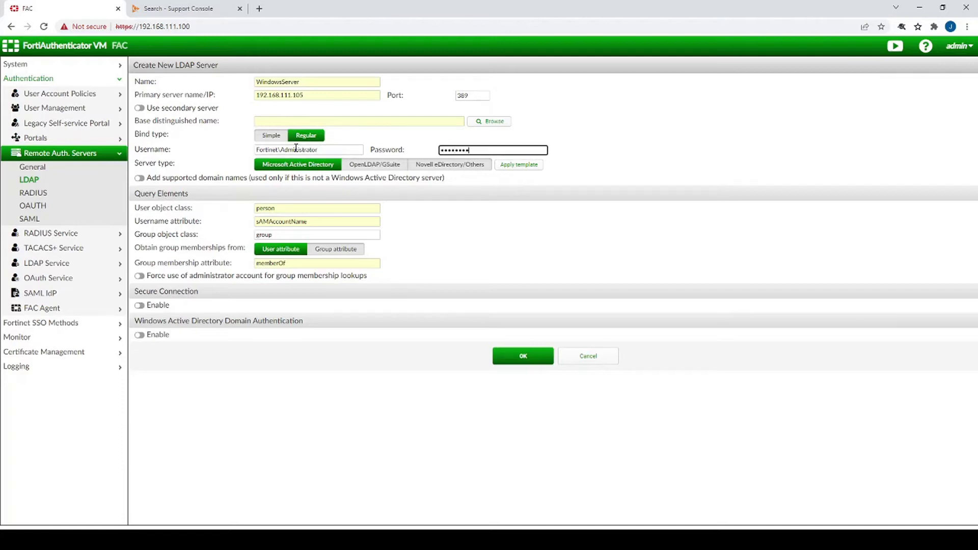
- Set the base DN to DC=fortinet,DC=local and save the LDAP server
click(490, 122)
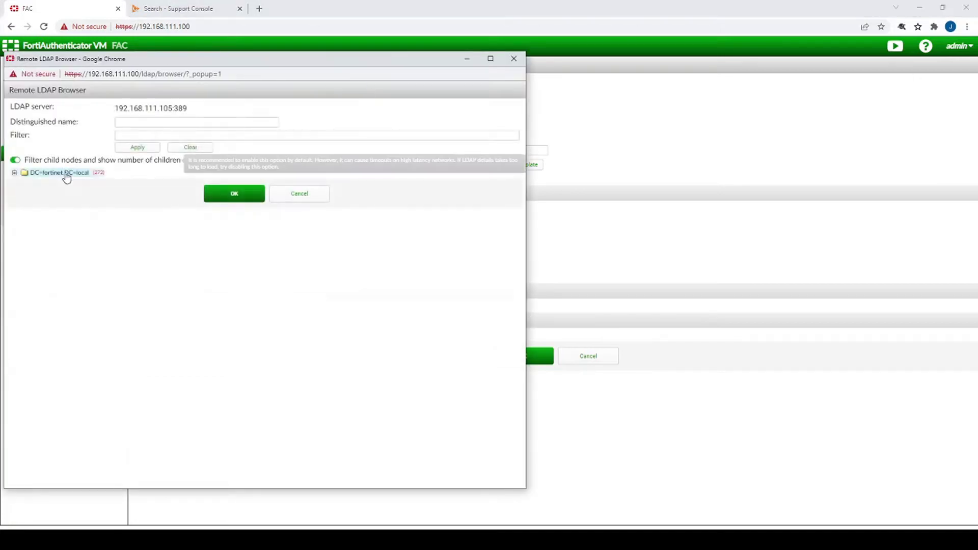
click(50, 173)
click(221, 194)
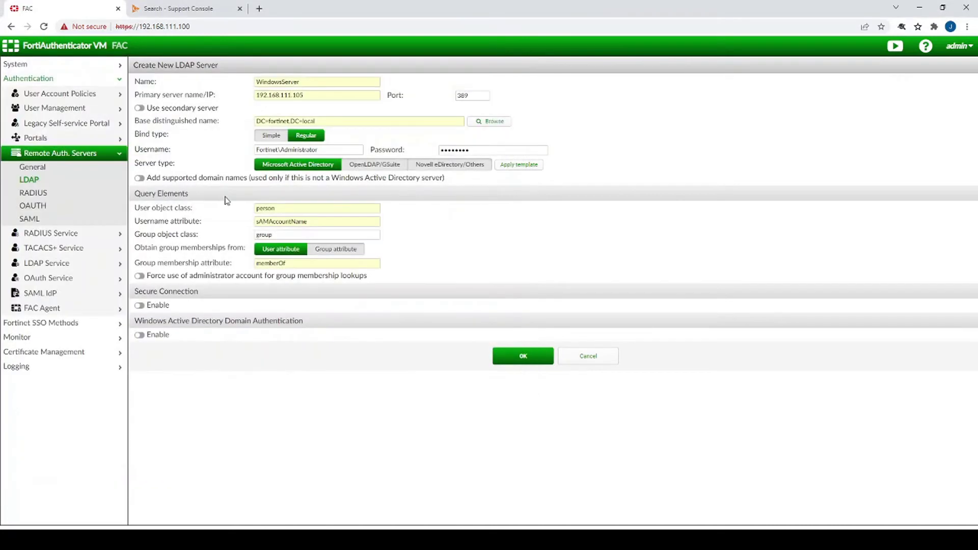
click(511, 360)
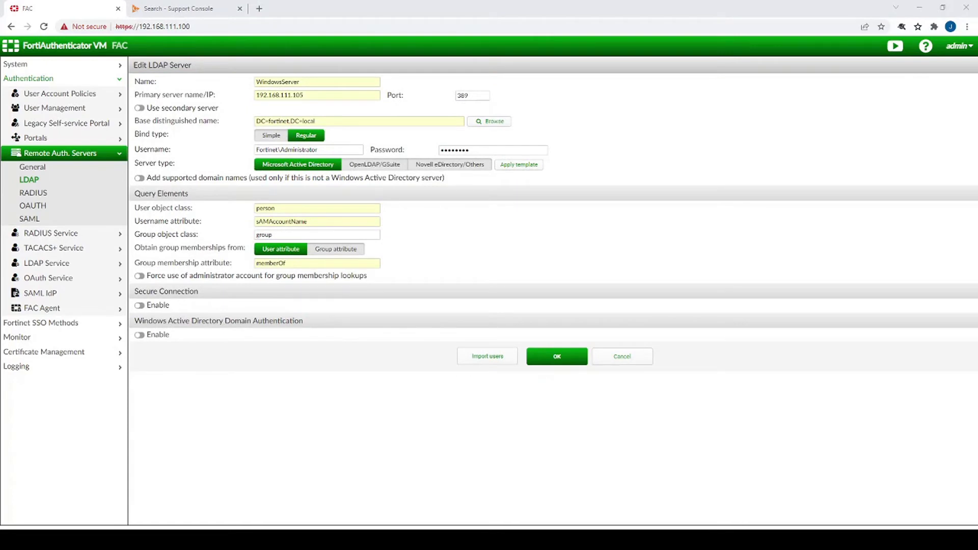
- Try LDAPS on port 636, revert to unencrypted, and enable Windows AD domain authentication
click(140, 306)
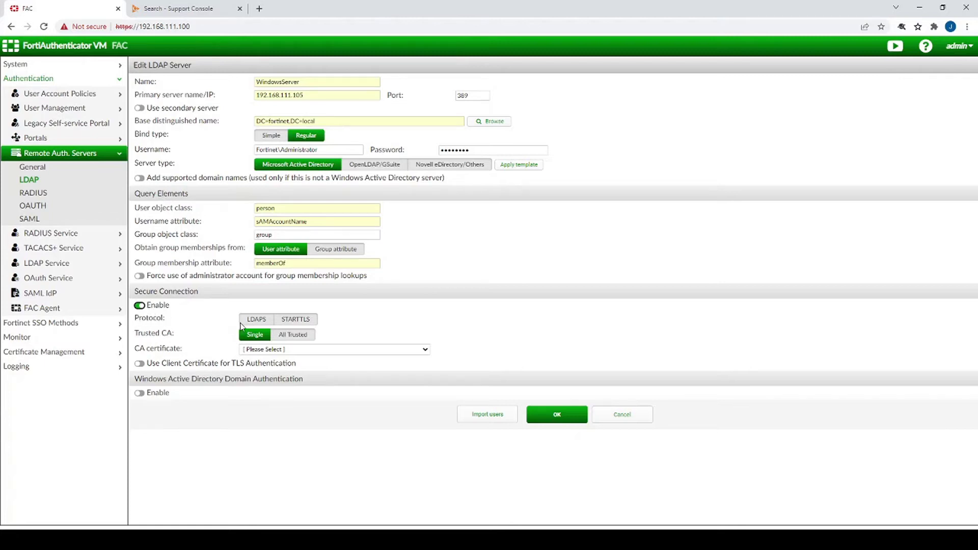
click(255, 319)
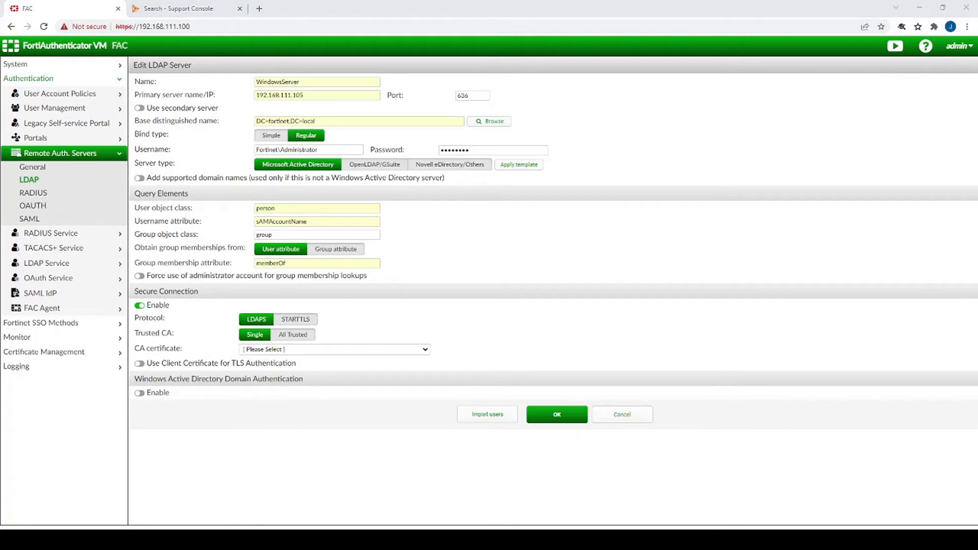
click(139, 306)
click(140, 335)
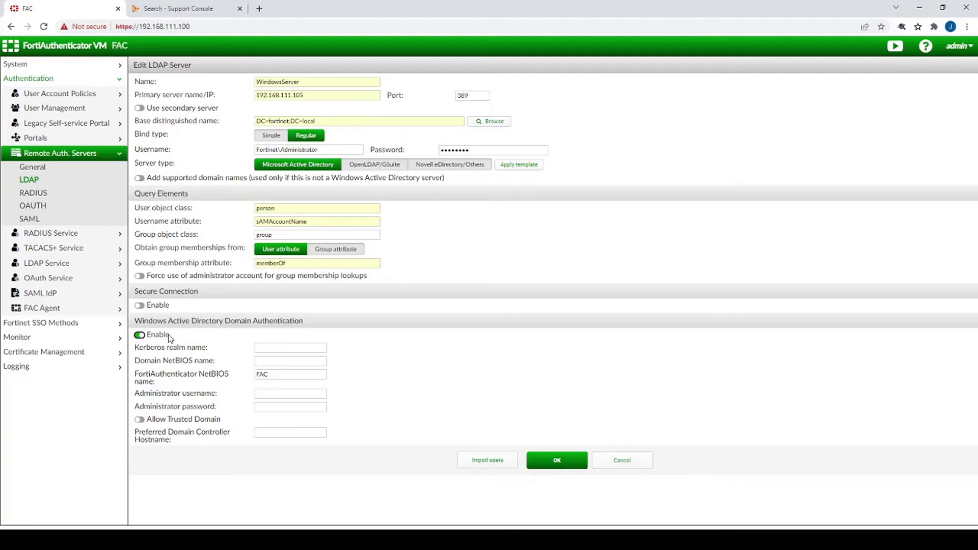
- Leave Windows AD domain authentication switched off and save the WindowsServer LDAP settings
click(140, 336)
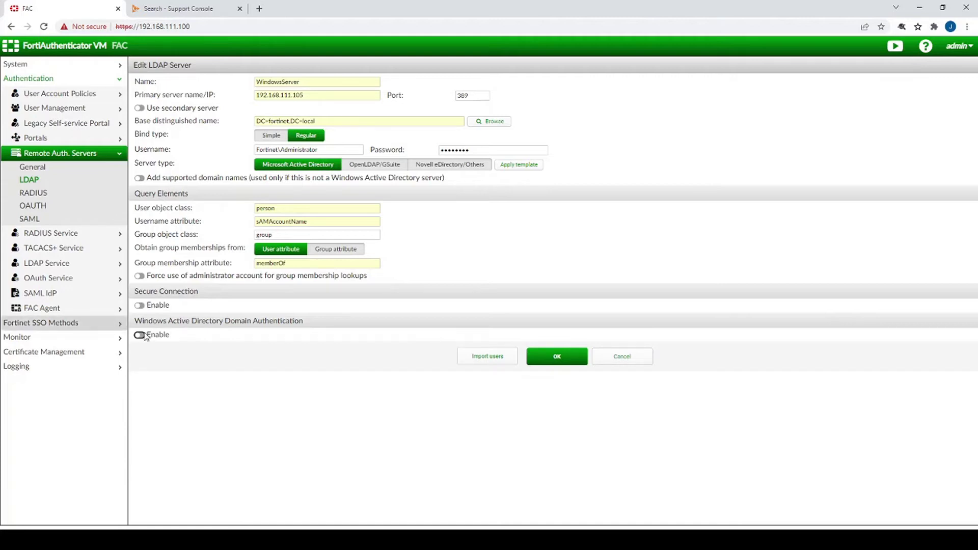
click(140, 335)
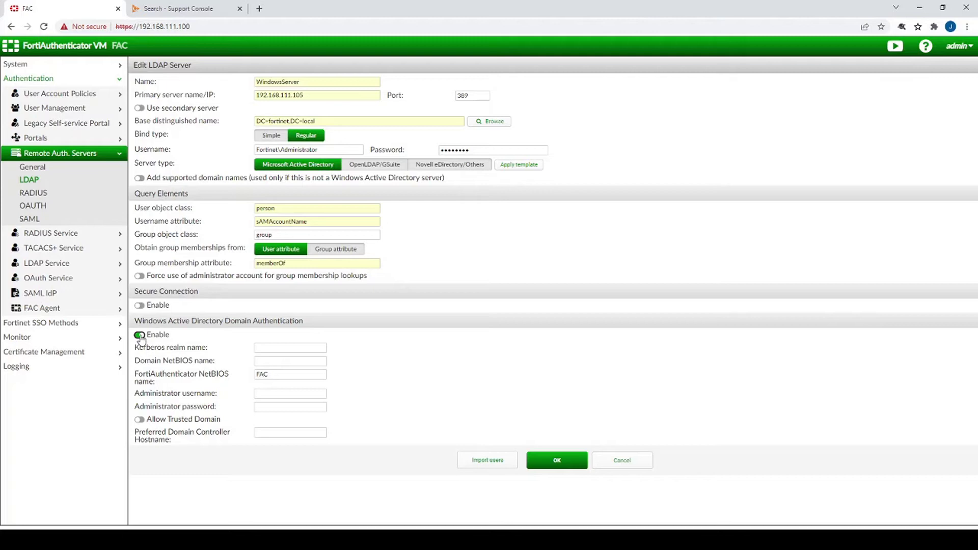
click(140, 335)
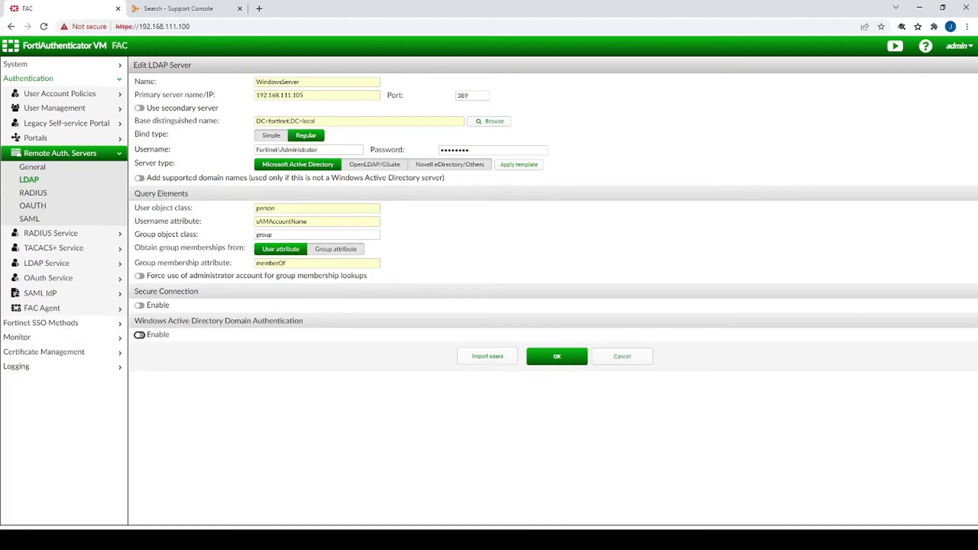
key(Return)
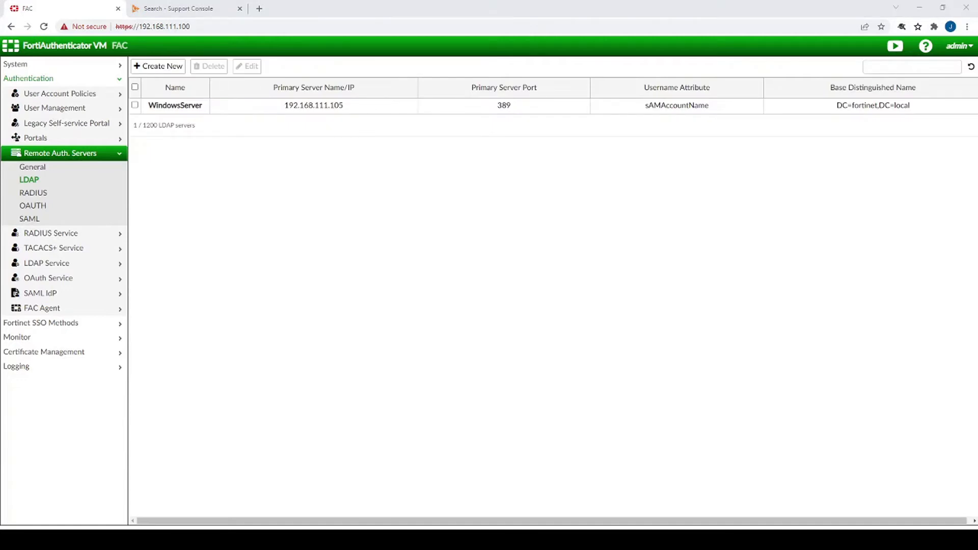
- From Remote Users, import individual users from WindowsServer and browse its directory
click(49, 95)
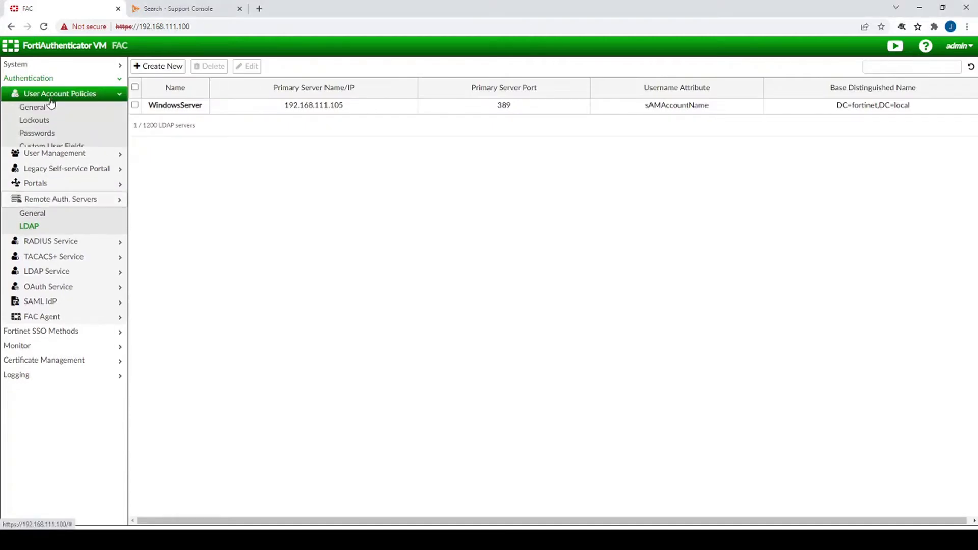
click(54, 186)
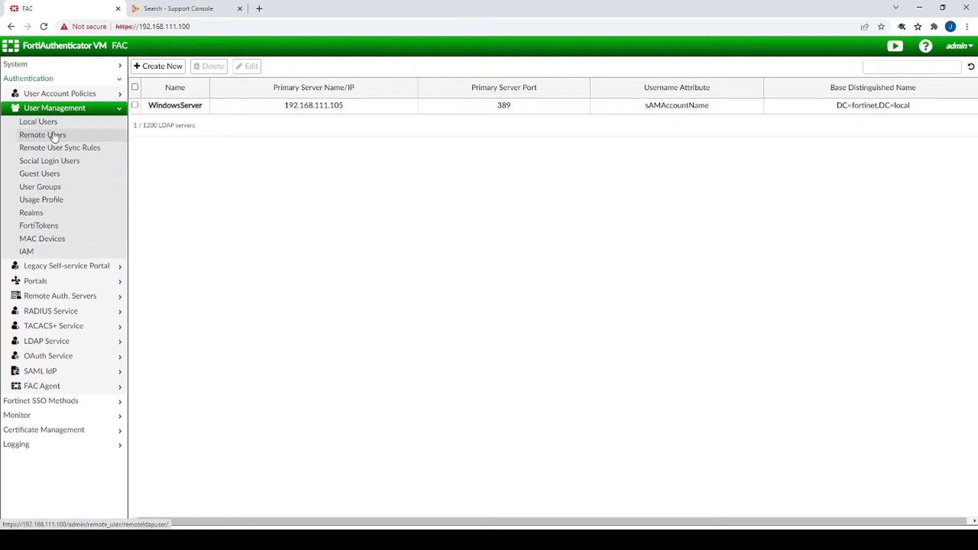
click(56, 134)
click(161, 72)
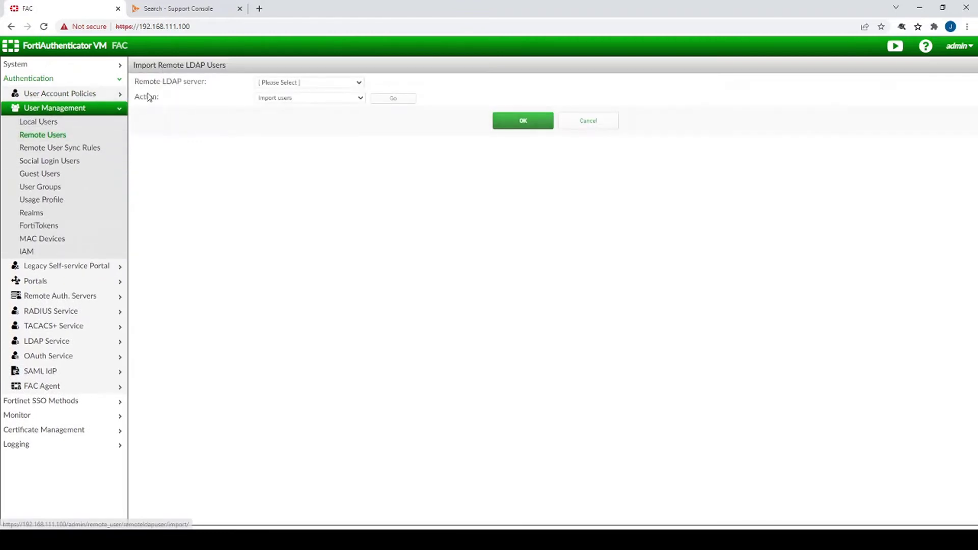
click(284, 83)
click(305, 98)
click(350, 98)
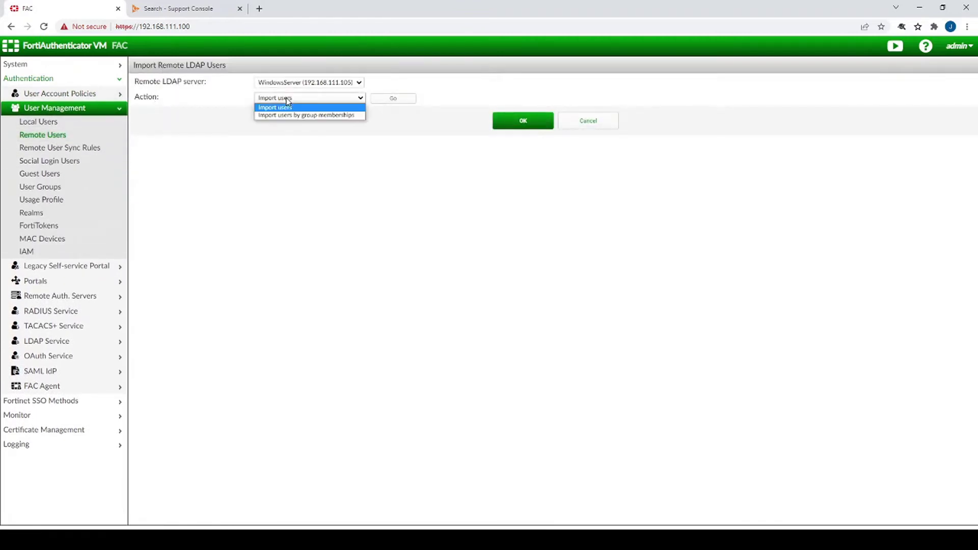
click(422, 100)
click(410, 99)
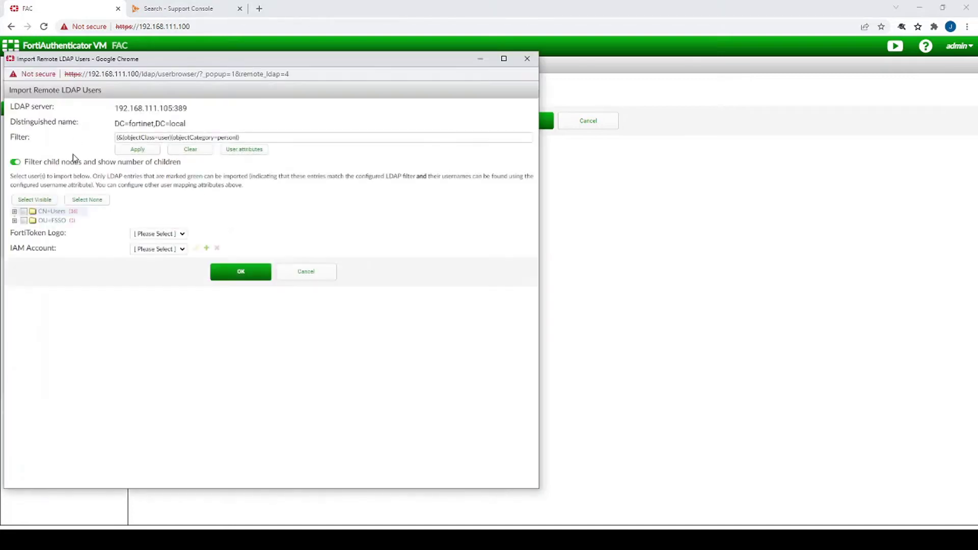
- Expand CN=Users, import the testuser1 account, and select its row in Remote Users
click(15, 211)
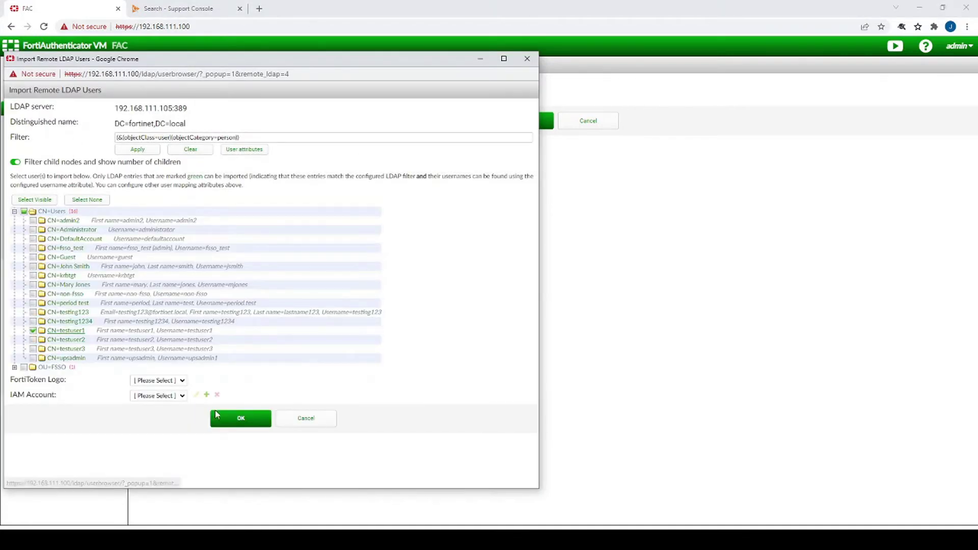
click(219, 419)
click(135, 119)
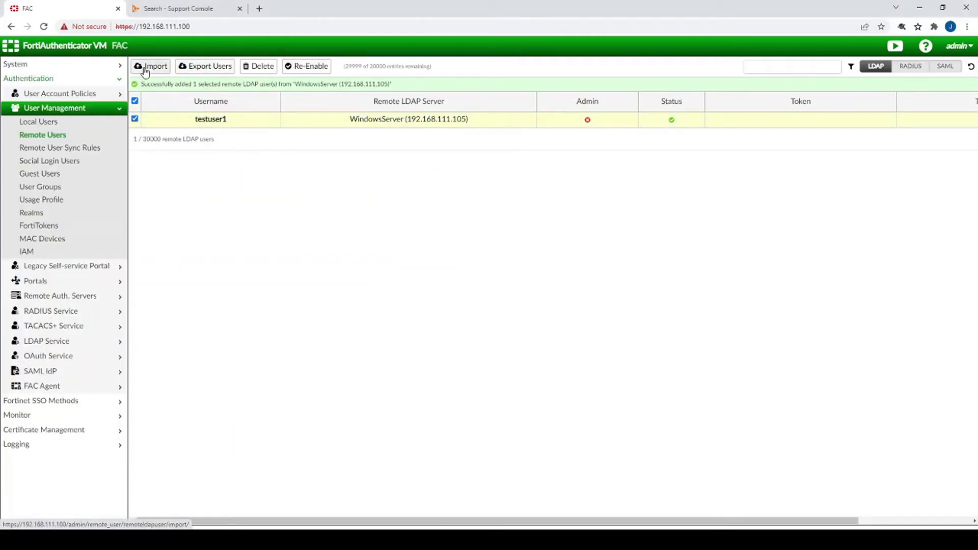
- Enable OTP for testuser1, compare Email and SMS delivery, and settle on FortiToken
click(215, 122)
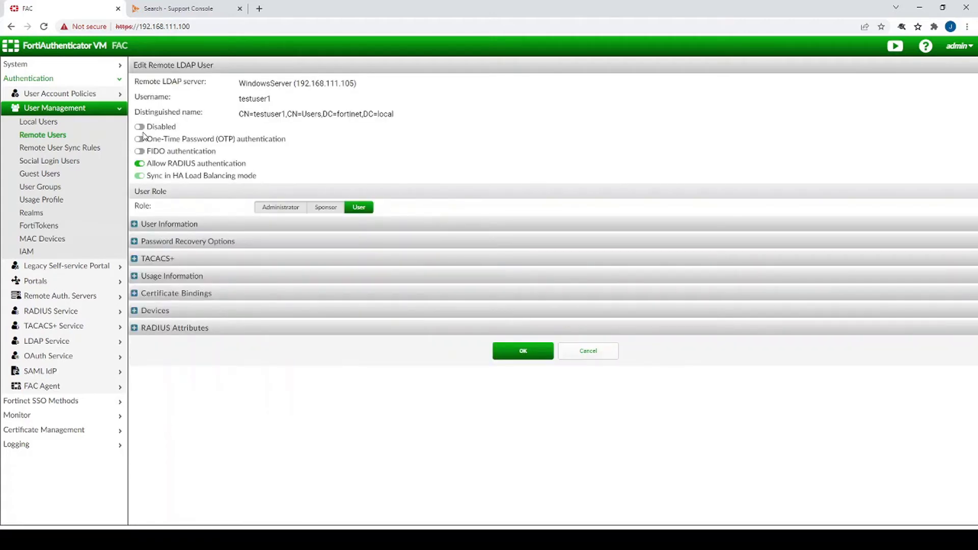
click(139, 139)
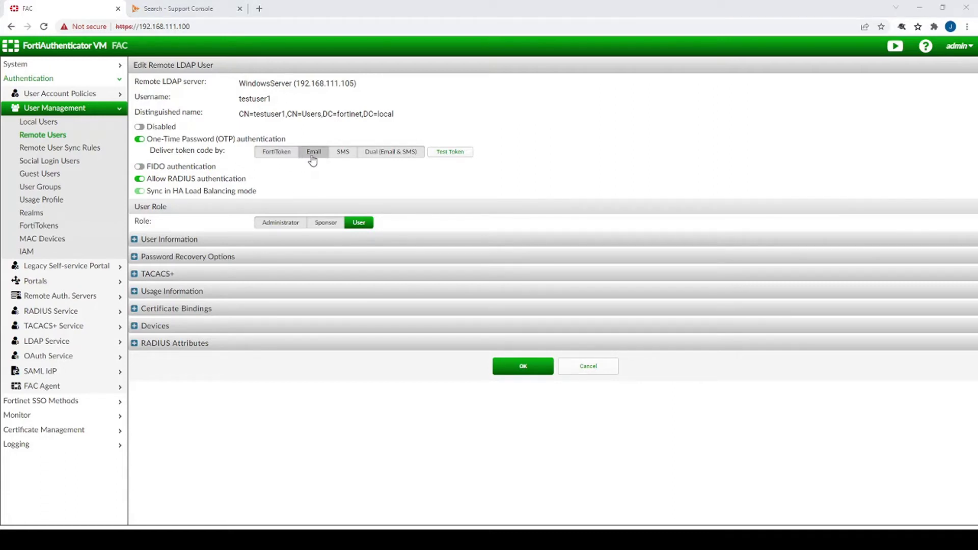
click(283, 154)
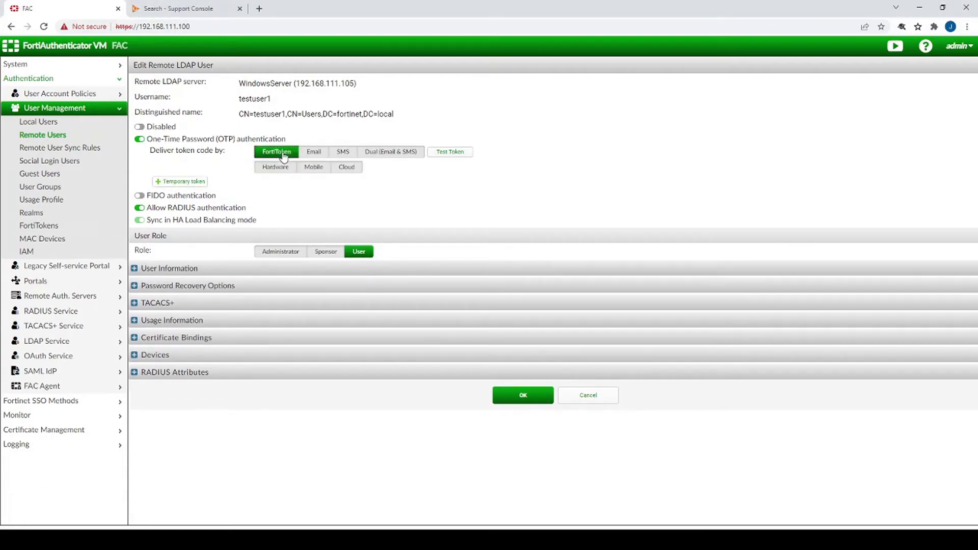
click(316, 168)
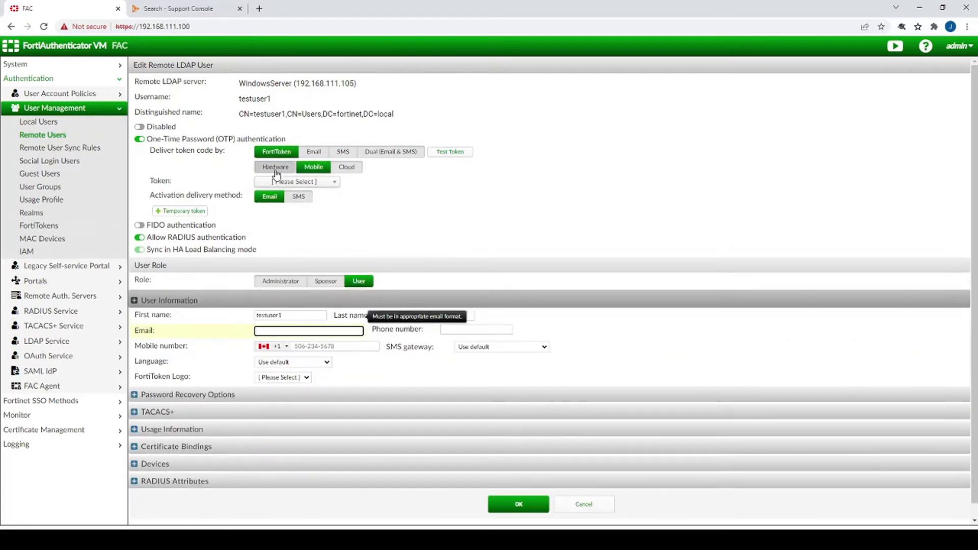
click(276, 168)
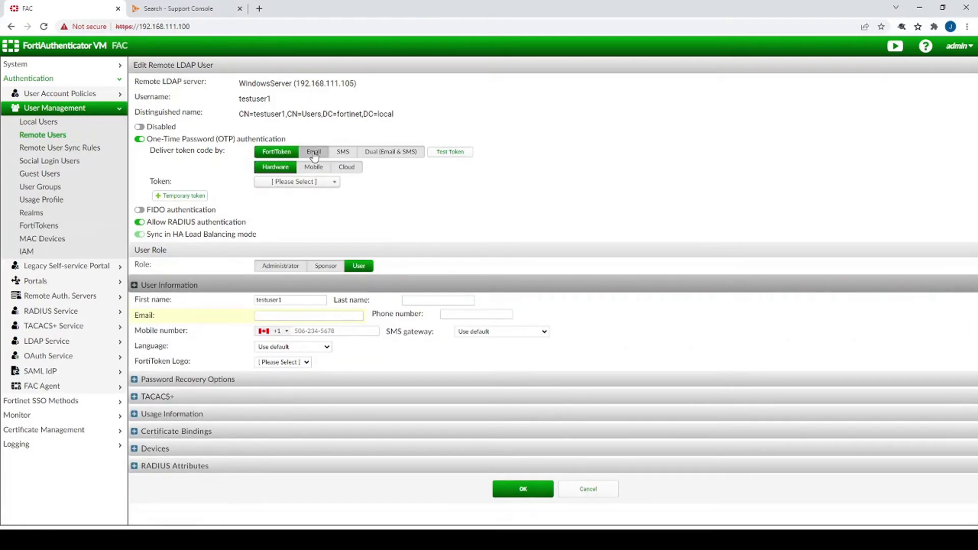
click(314, 152)
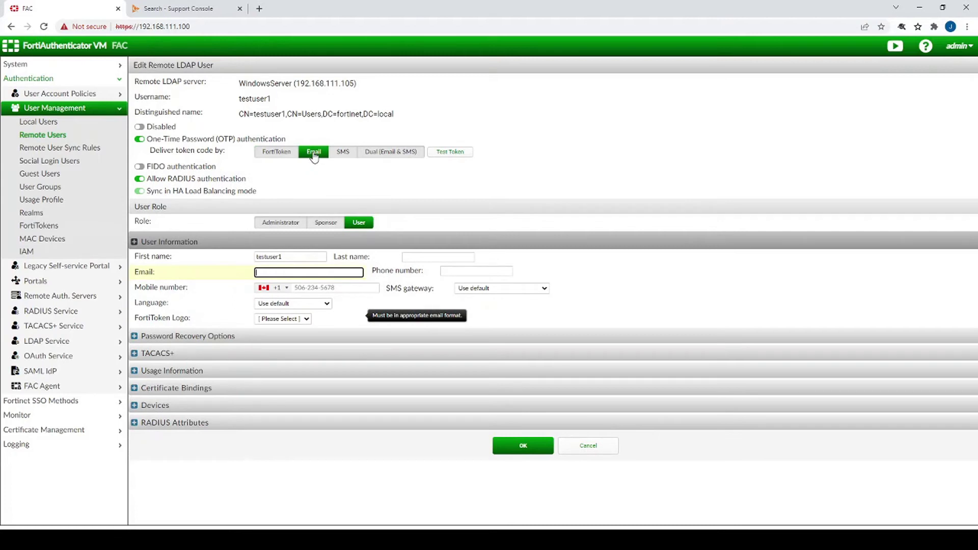
click(338, 154)
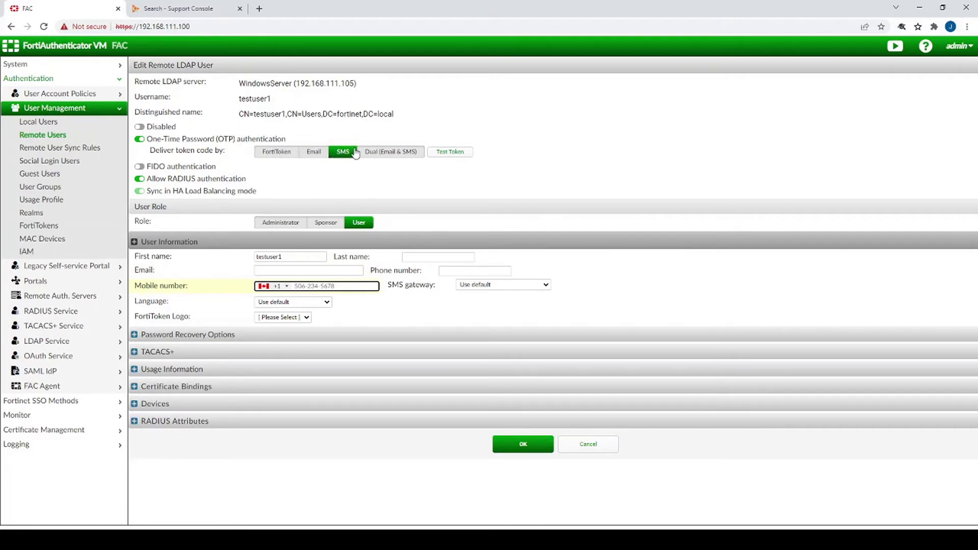
click(276, 153)
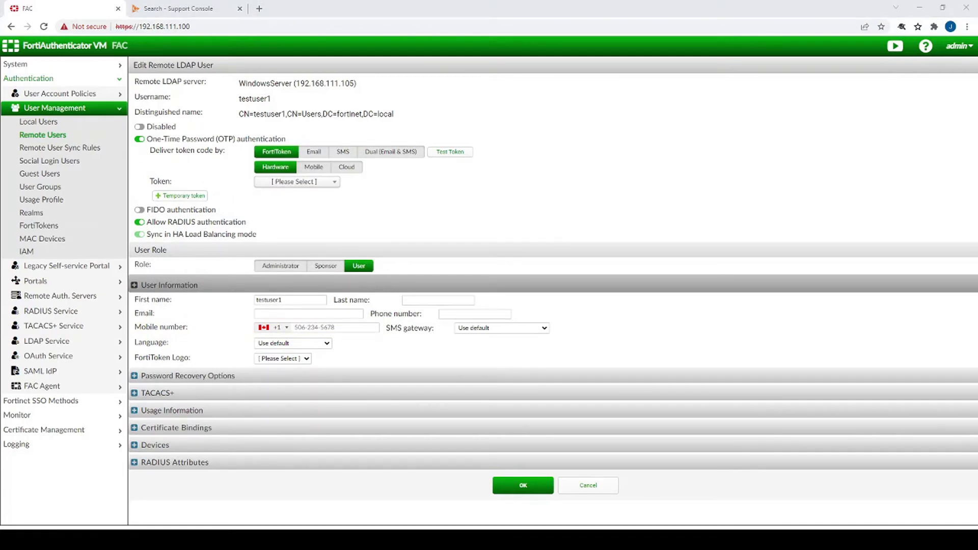
click(313, 167)
click(279, 182)
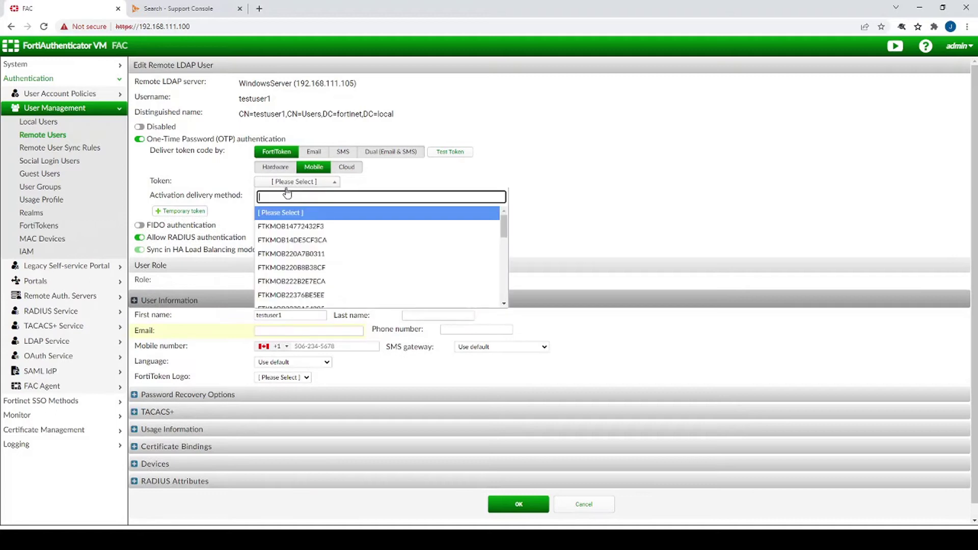
click(288, 228)
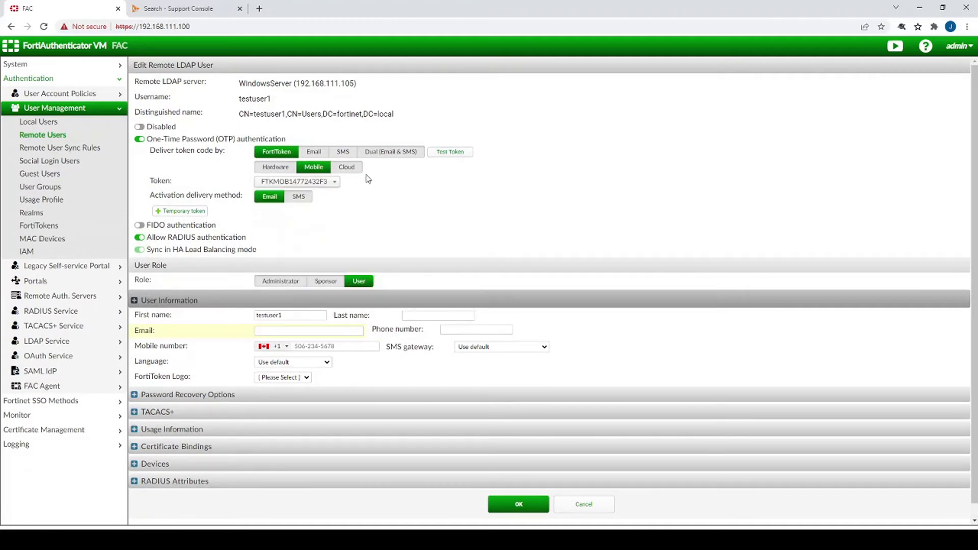
click(523, 504)
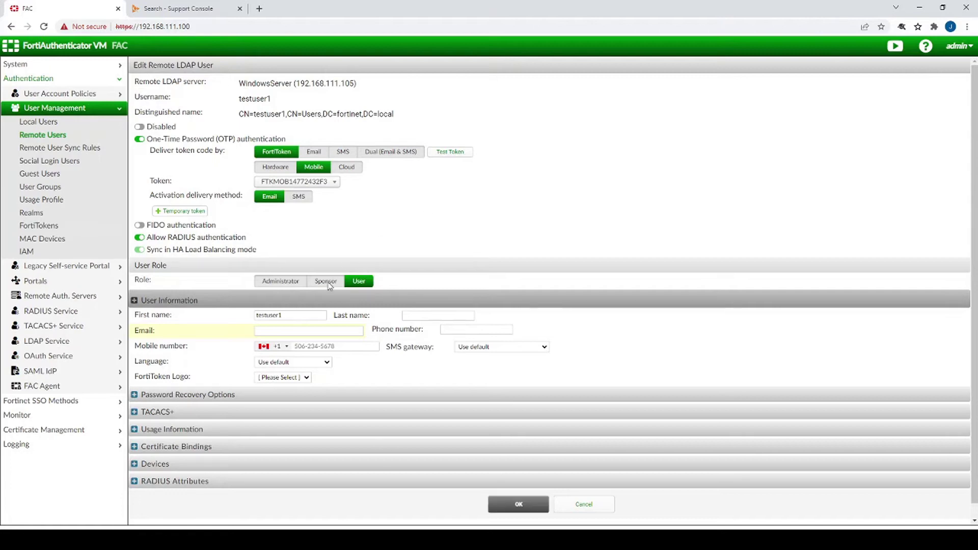
click(306, 333)
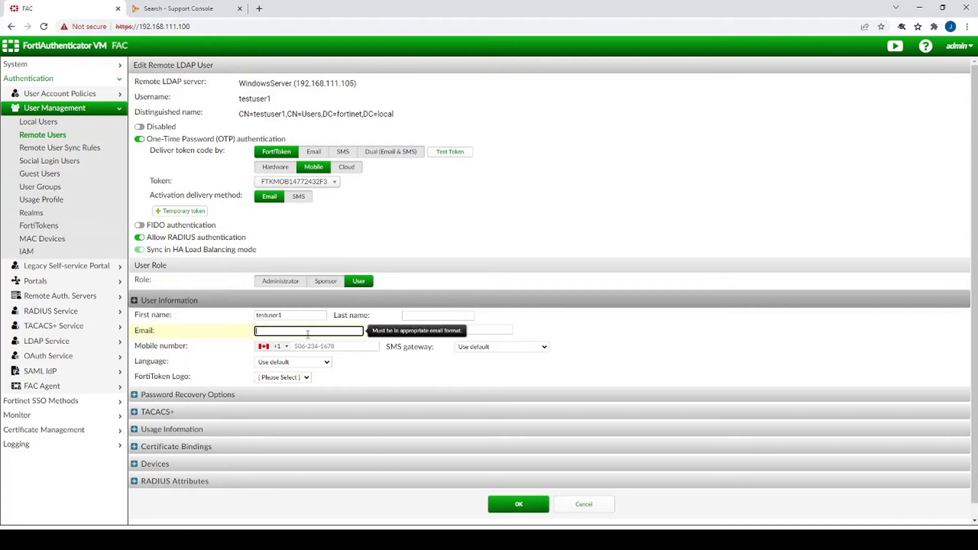
text(testing123@testing.com)
click(508, 508)
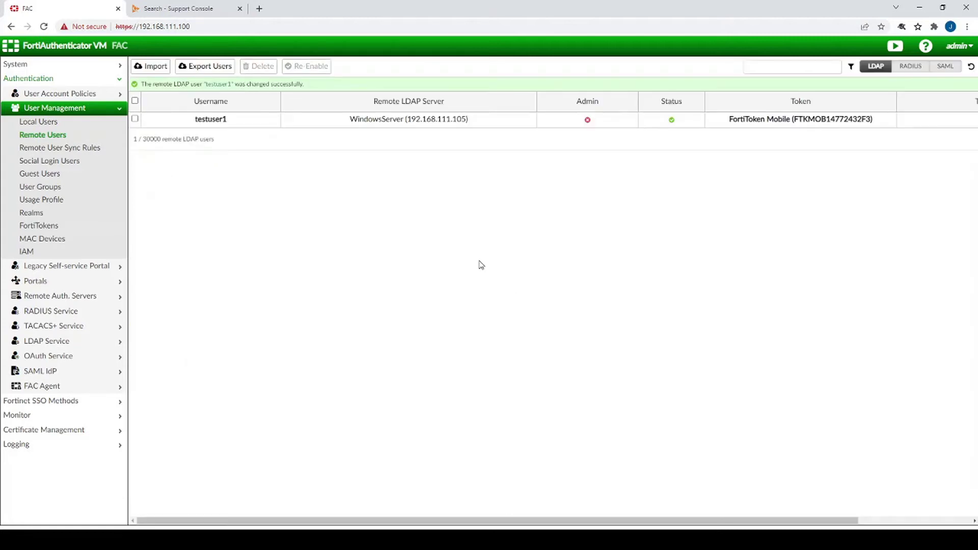
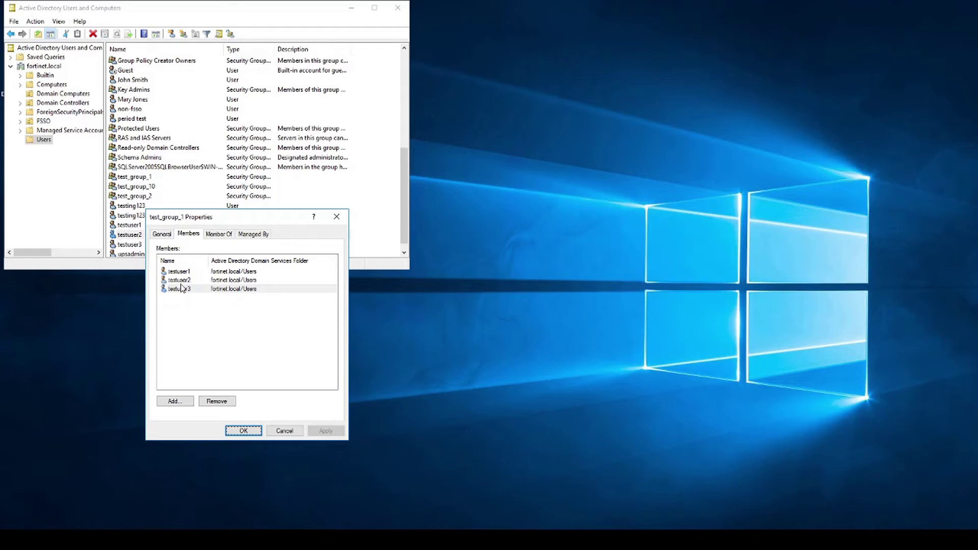
- Select testuser2 and testuser3 in test_group_1's Members list
click(188, 281)
shift+click(186, 288)
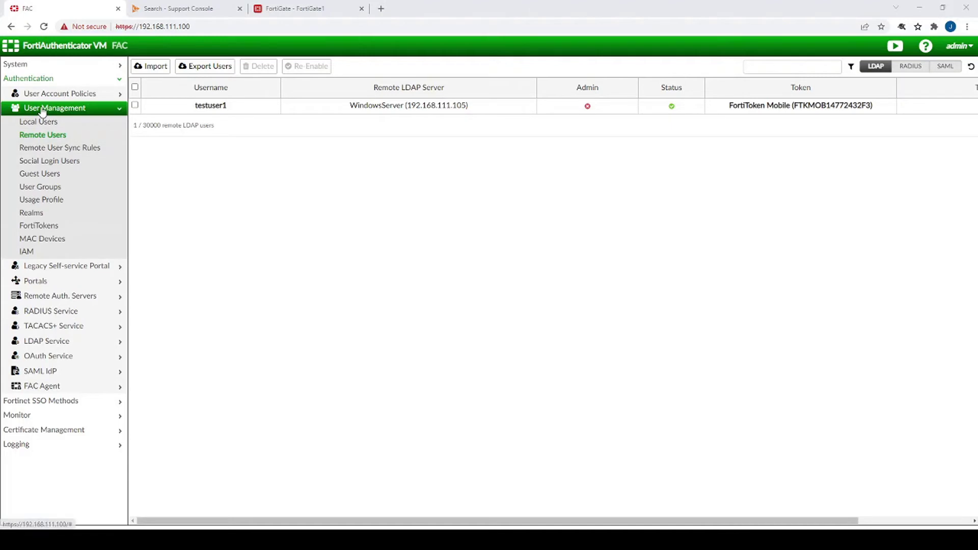
- Create a Remote User Sync Rule named RemoteSync with WindowsServer as its LDAP server
click(51, 148)
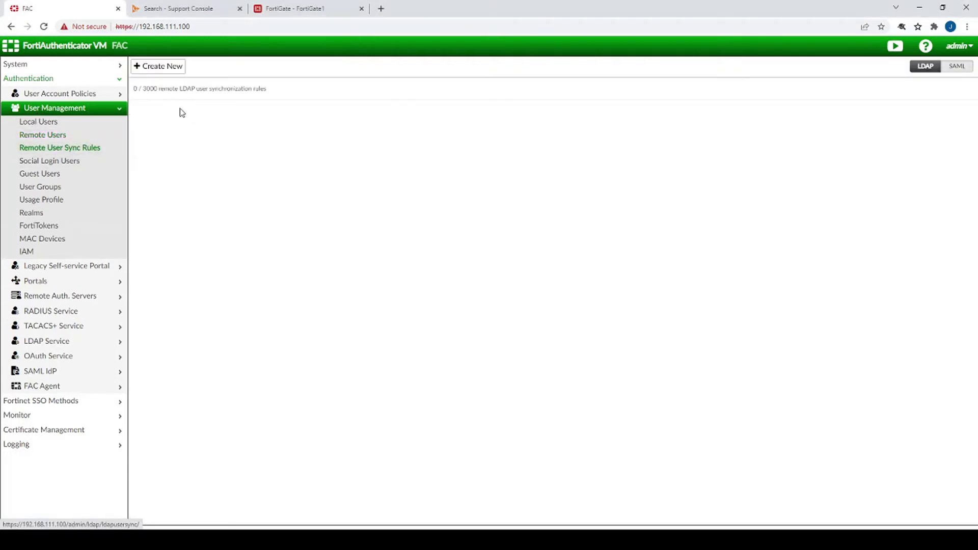
click(159, 66)
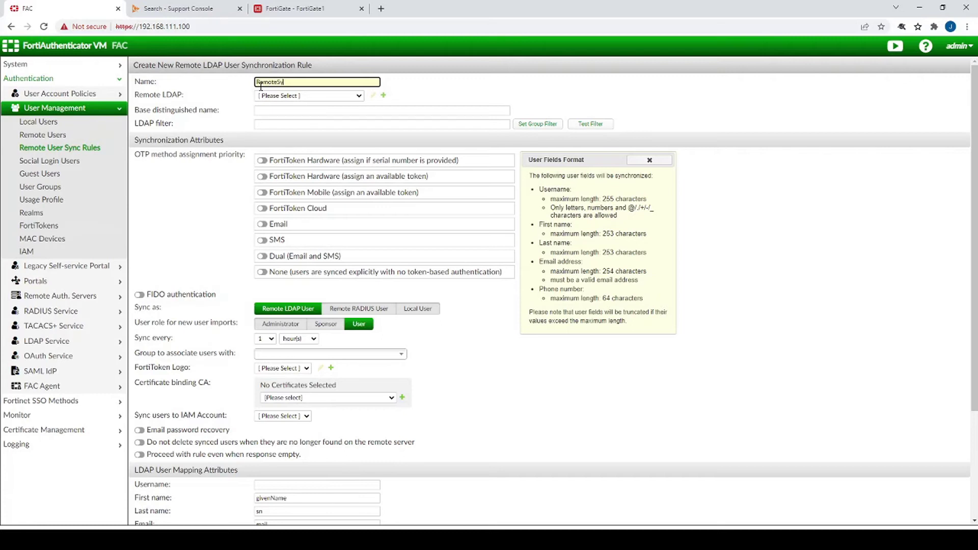
text(RemoteSync)
click(316, 96)
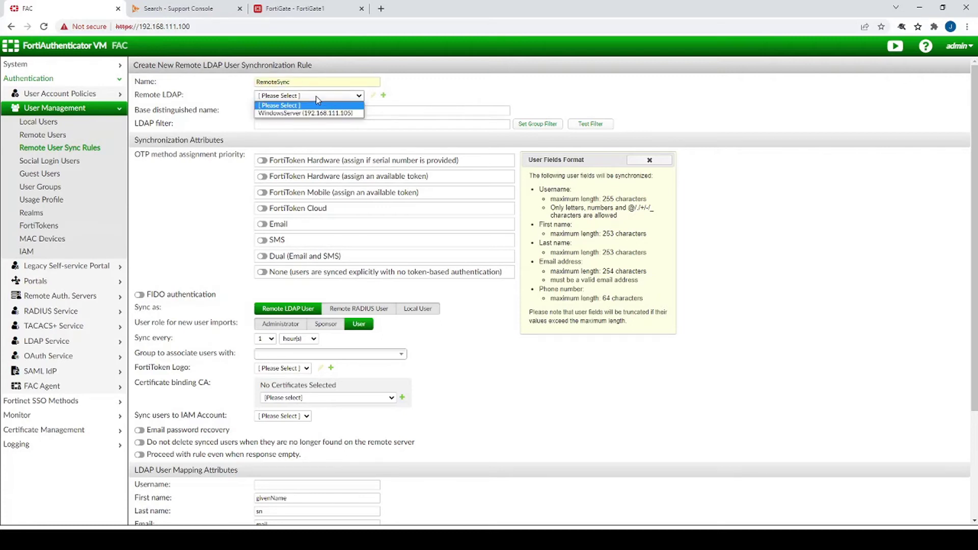
click(313, 113)
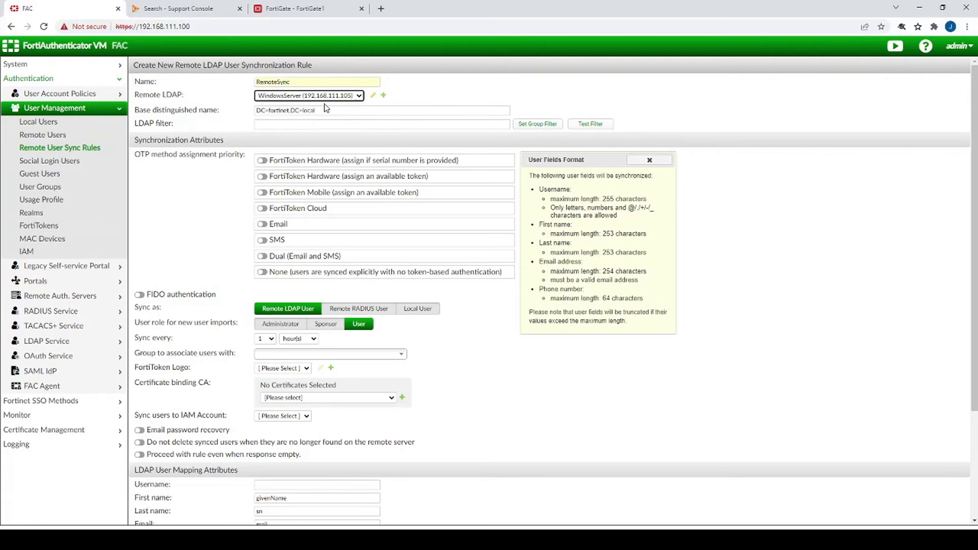
click(538, 124)
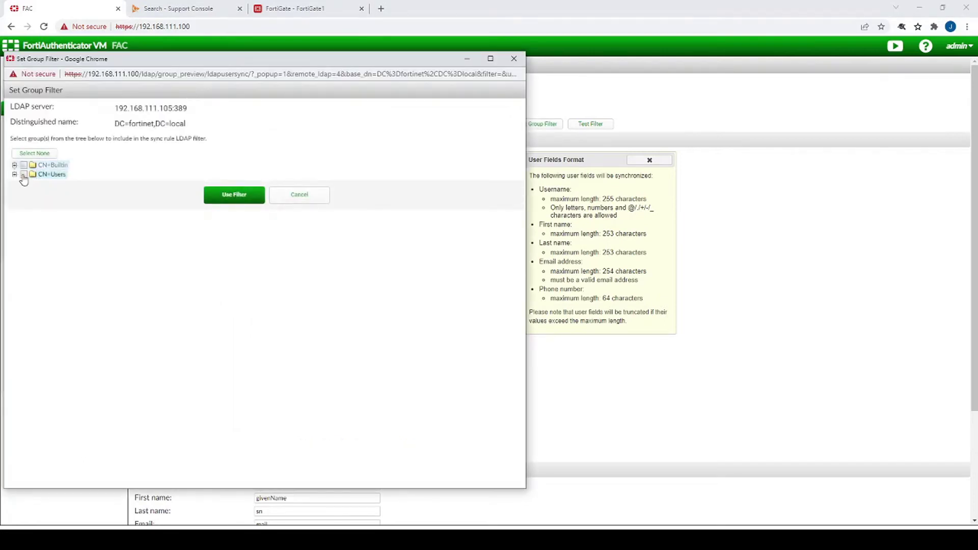
- Set the group filter to CN=test_group_1 under CN=Users
click(14, 174)
click(32, 394)
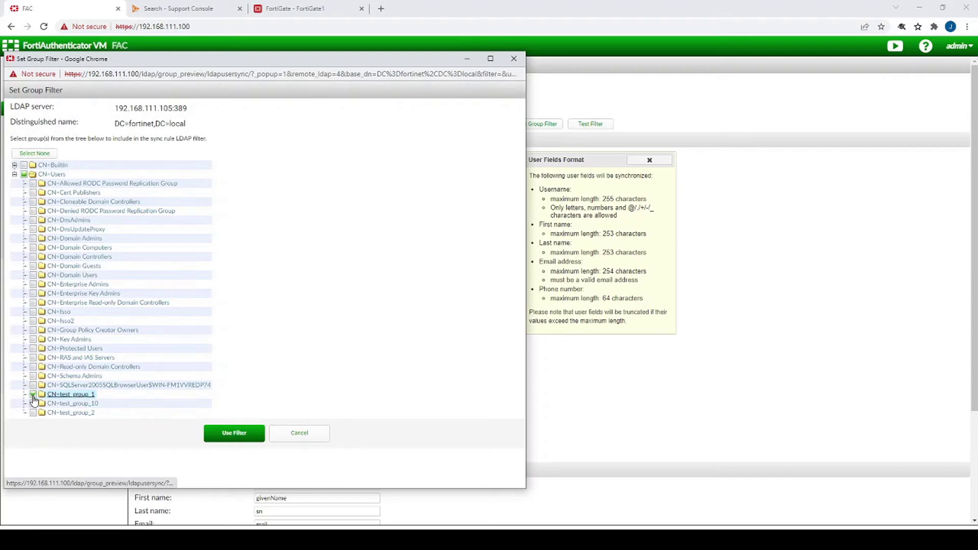
click(237, 434)
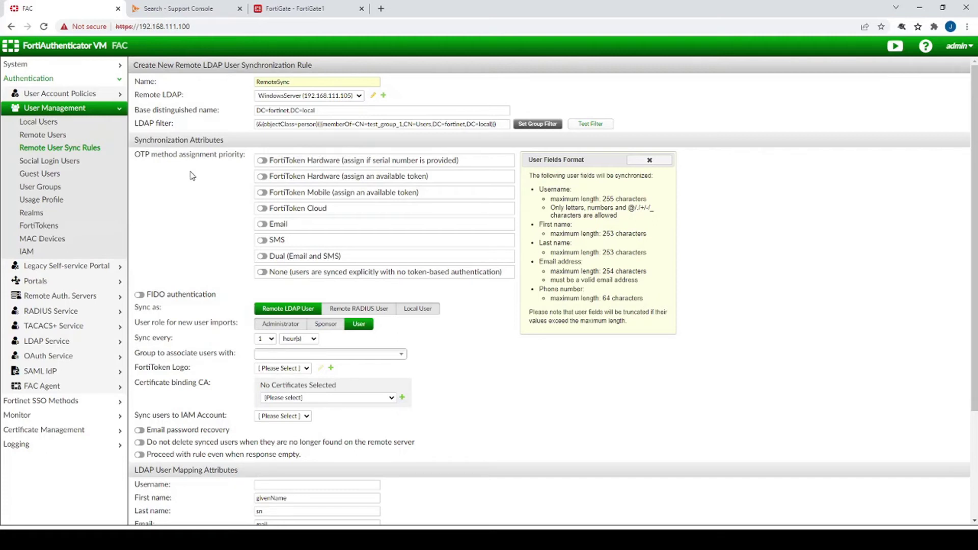
- Enable FortiToken Mobile assignment, set sync every 5 minutes, and save RemoteSync
click(263, 193)
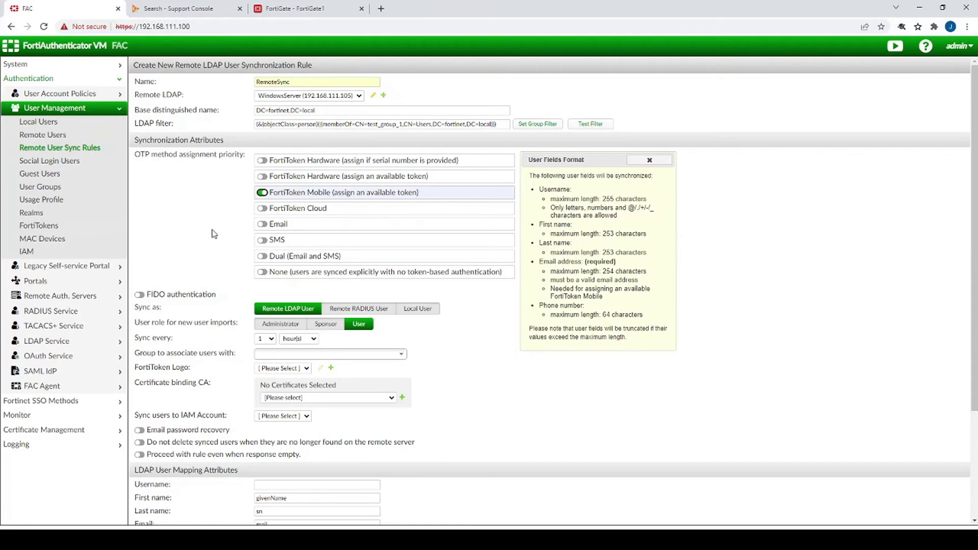
click(273, 341)
click(265, 374)
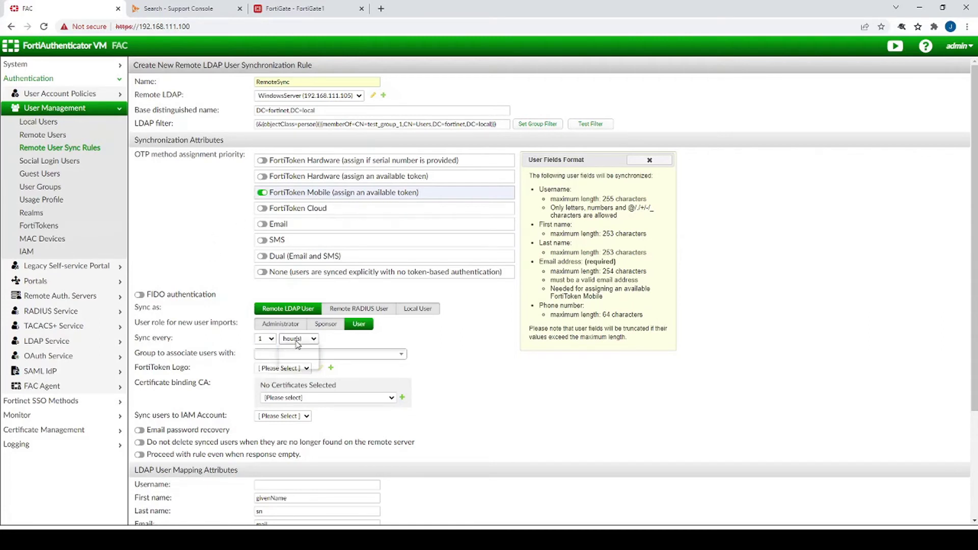
click(298, 338)
click(312, 352)
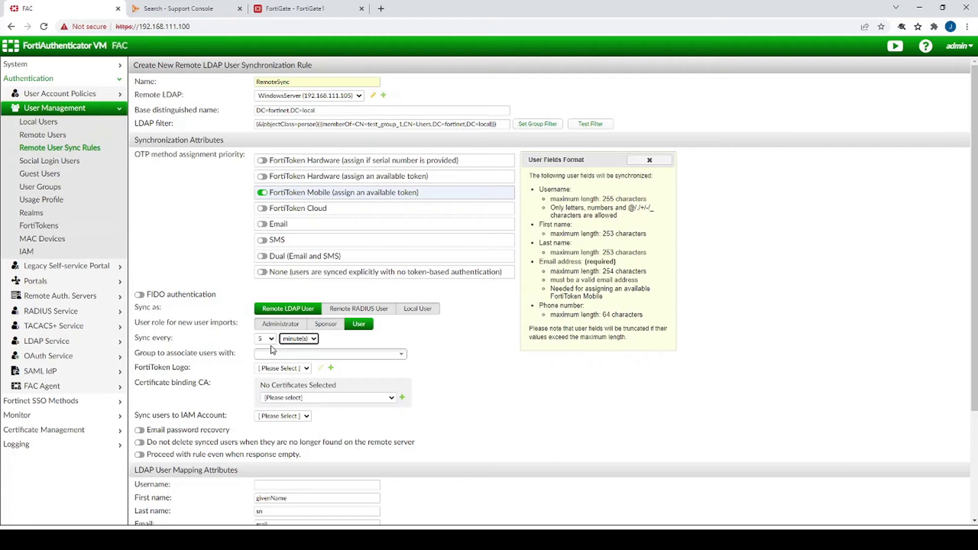
scroll(219, 287, down, 2)
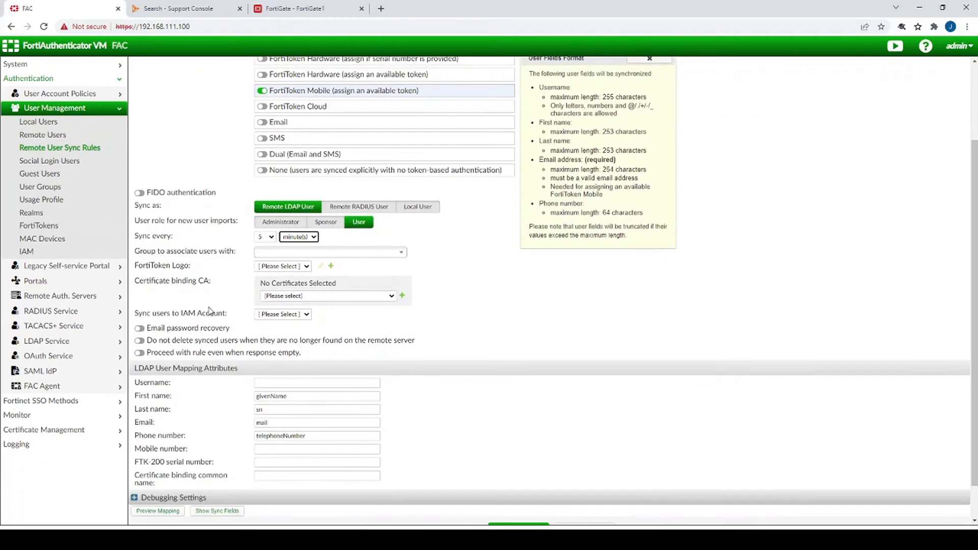
scroll(211, 235, down, 1)
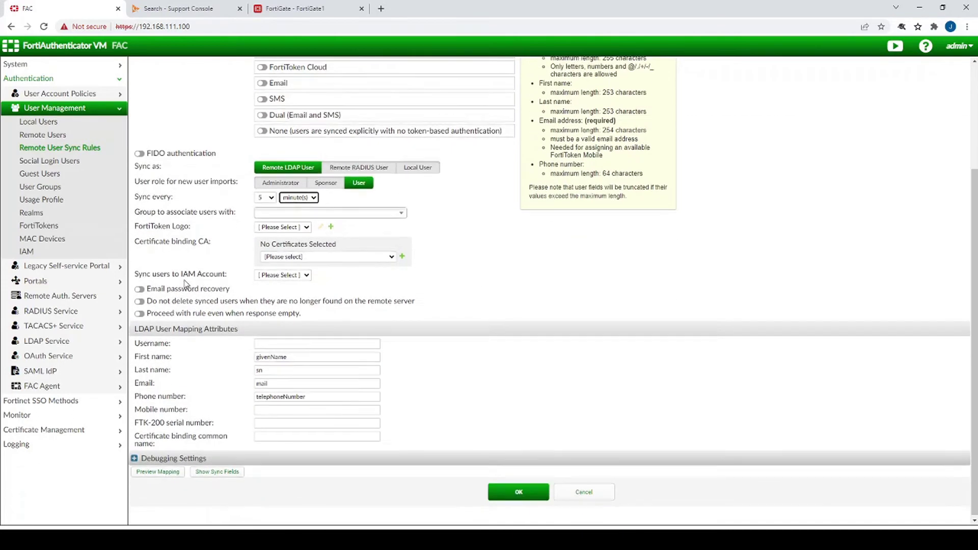
click(515, 488)
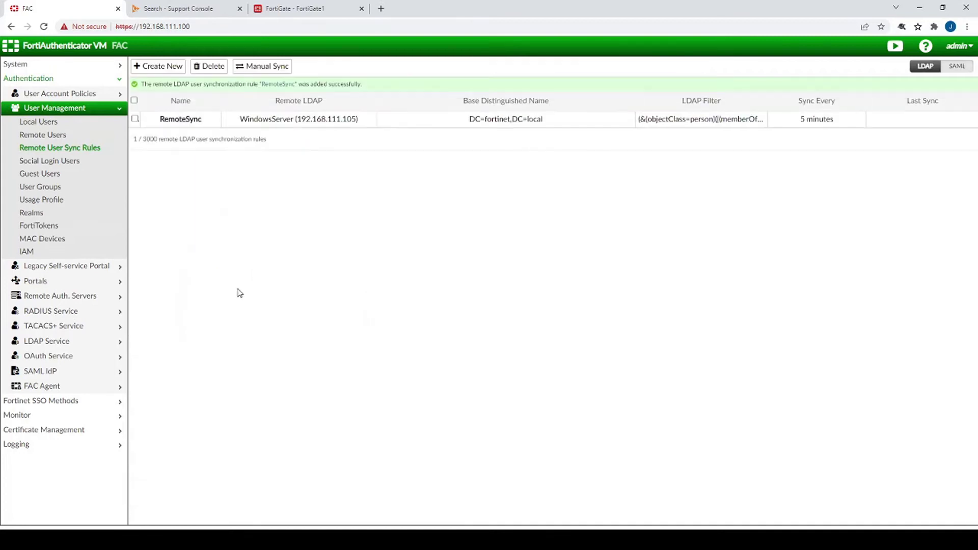
- Manually sync RemoteSync and view the synced testusers under Remote Users
click(135, 119)
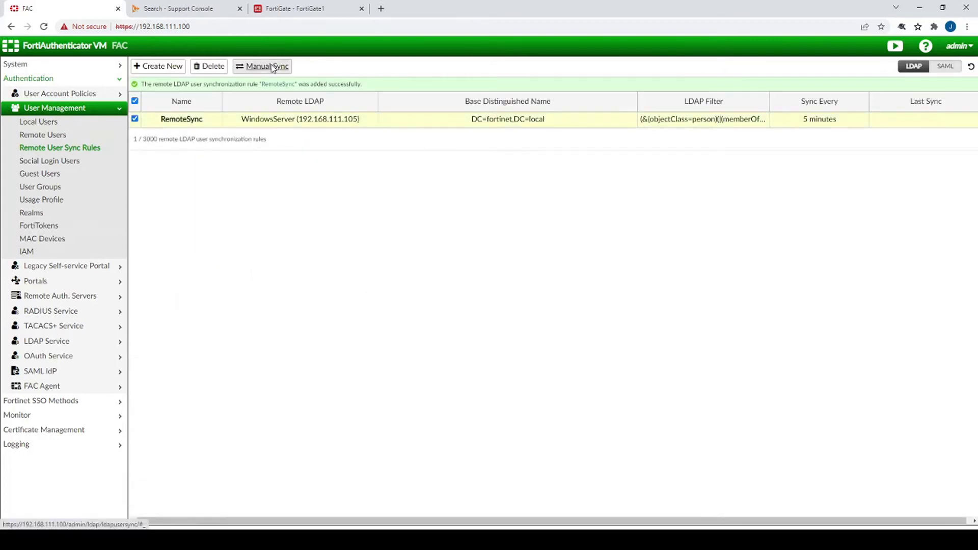
click(271, 66)
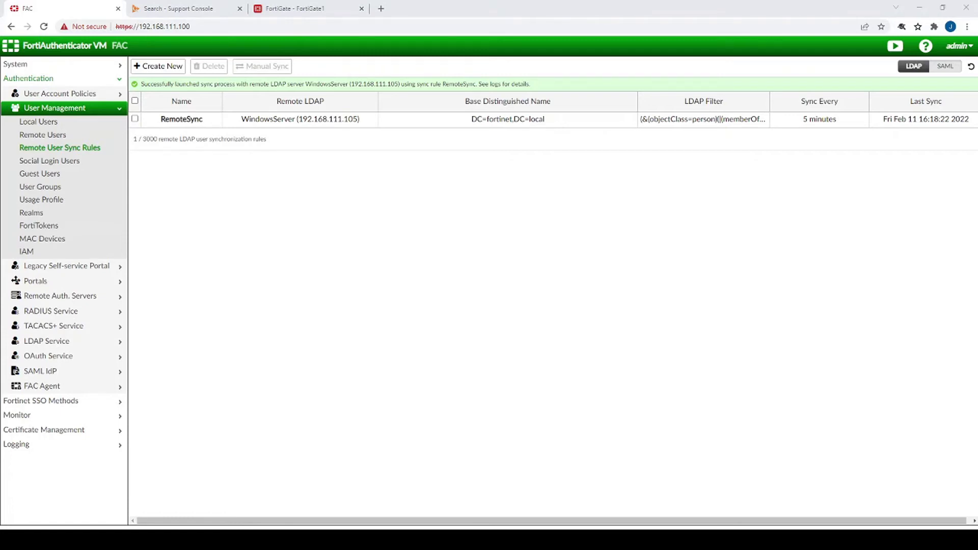
click(56, 137)
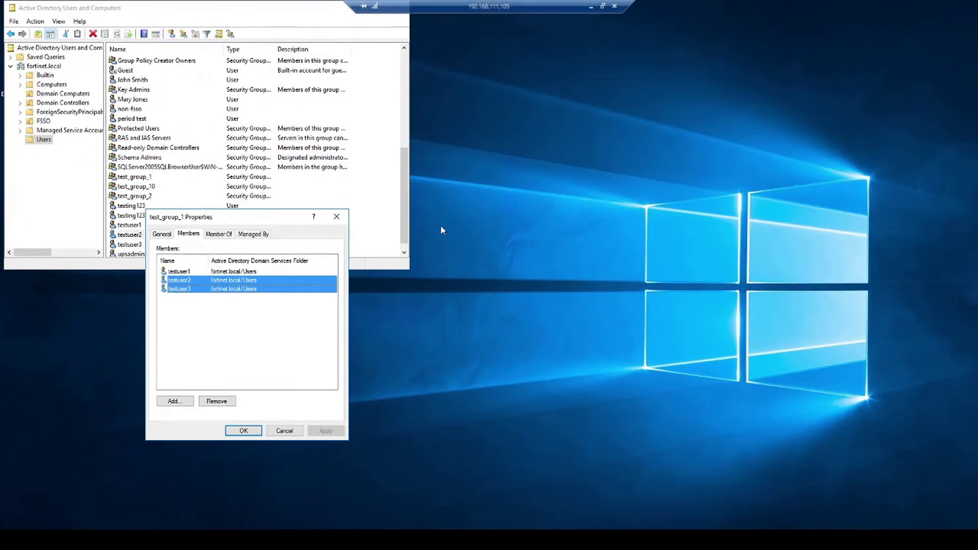
- Review testuser1–3 on test_group_1's Members tab
click(190, 317)
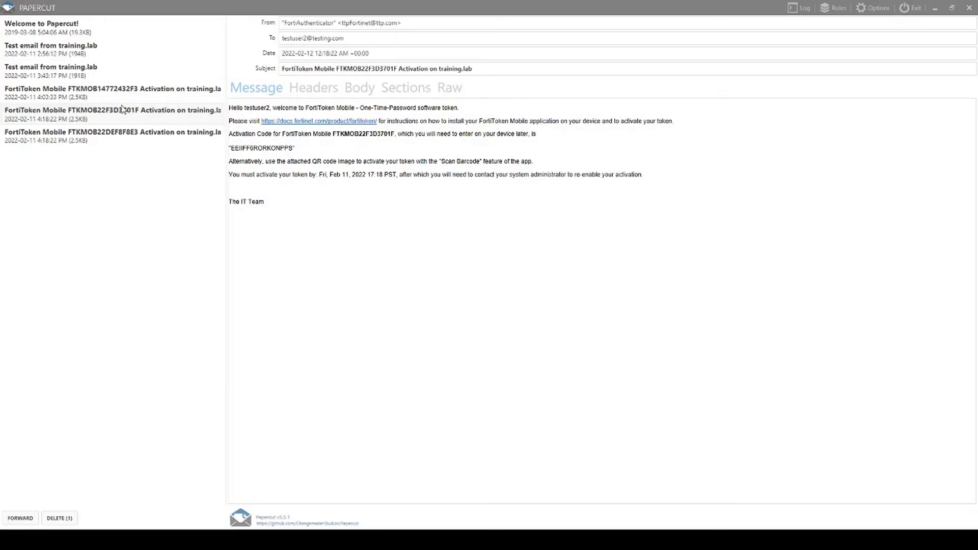
- Read testuser2's FTKMOB22F3D3701F activation email, then open testuser3's FTKMOB22DEF8F8E3 email
click(59, 139)
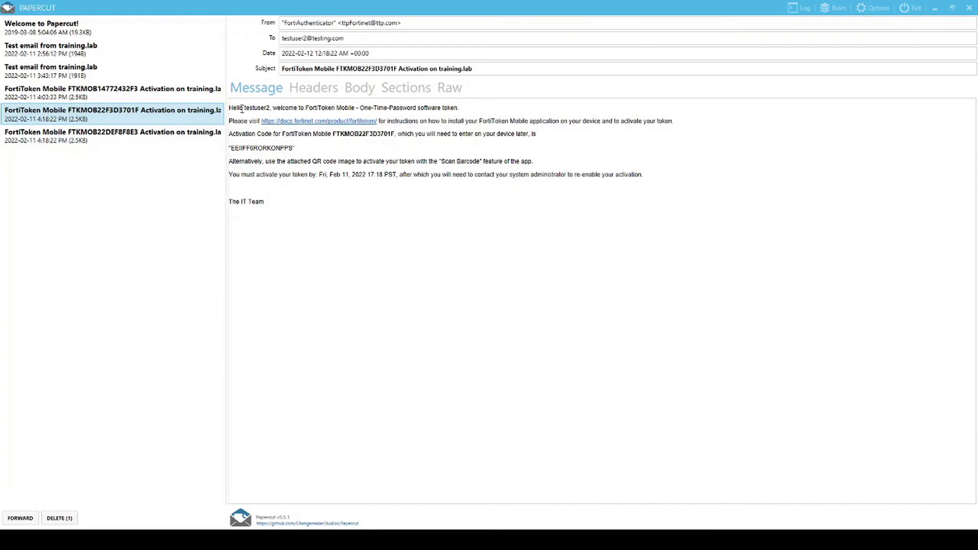
drag(241, 108, 285, 109)
click(147, 137)
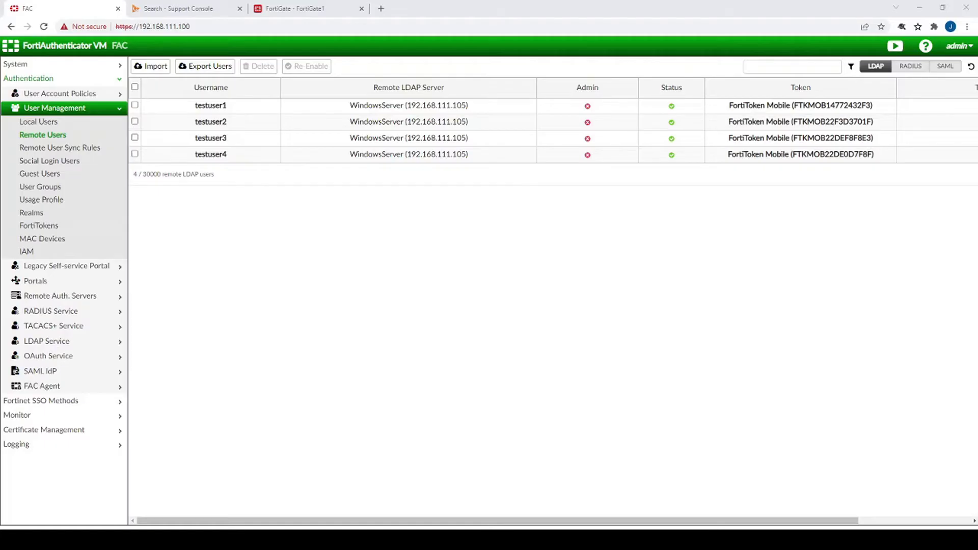
click(217, 161)
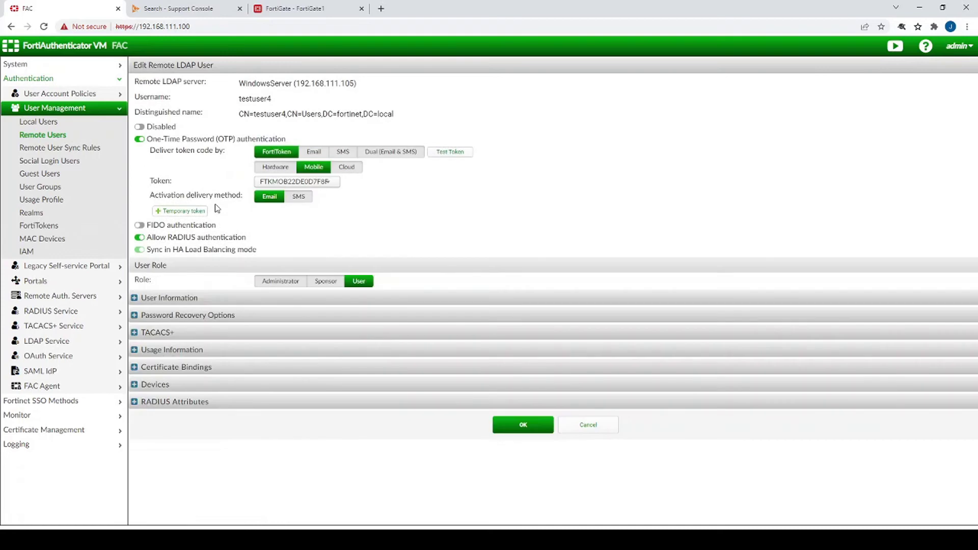
click(135, 301)
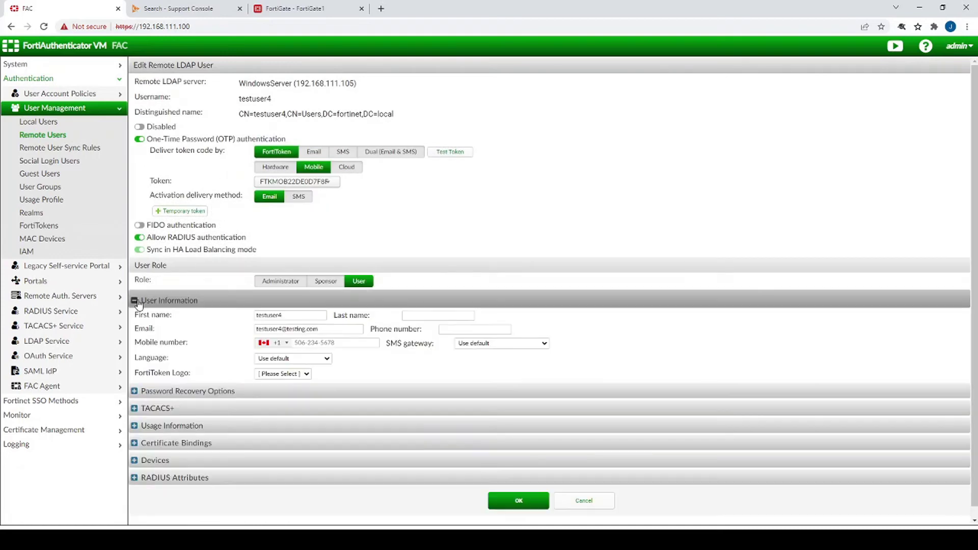
drag(319, 329, 246, 329)
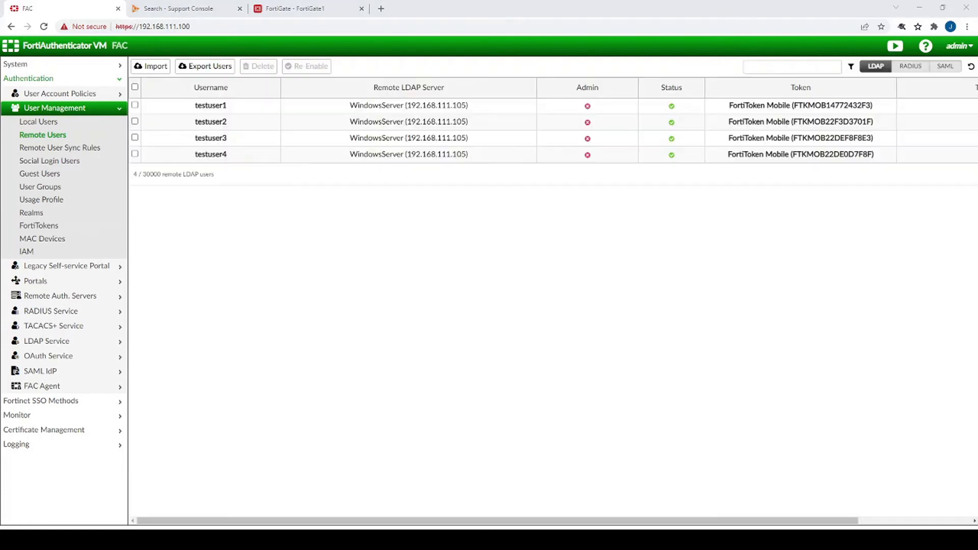
click(21, 64)
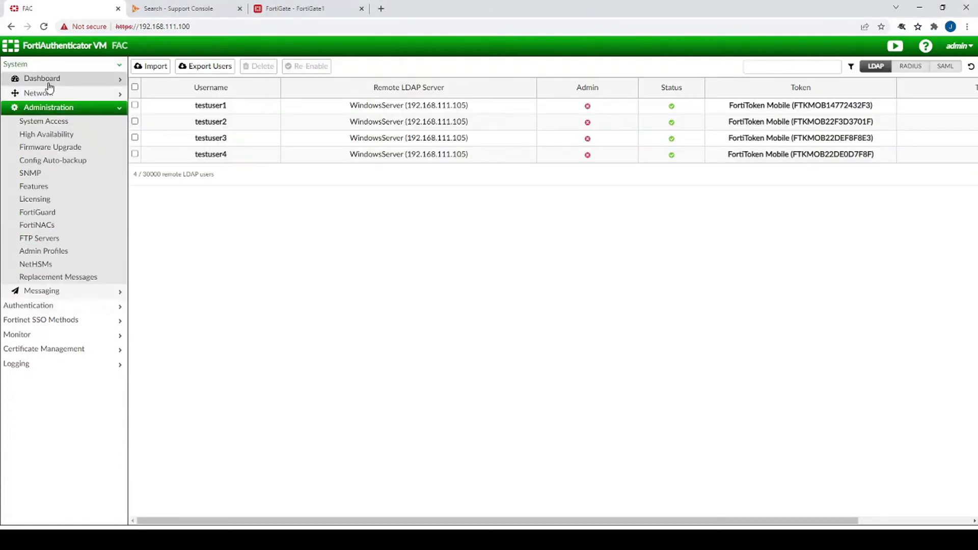
click(53, 80)
click(53, 91)
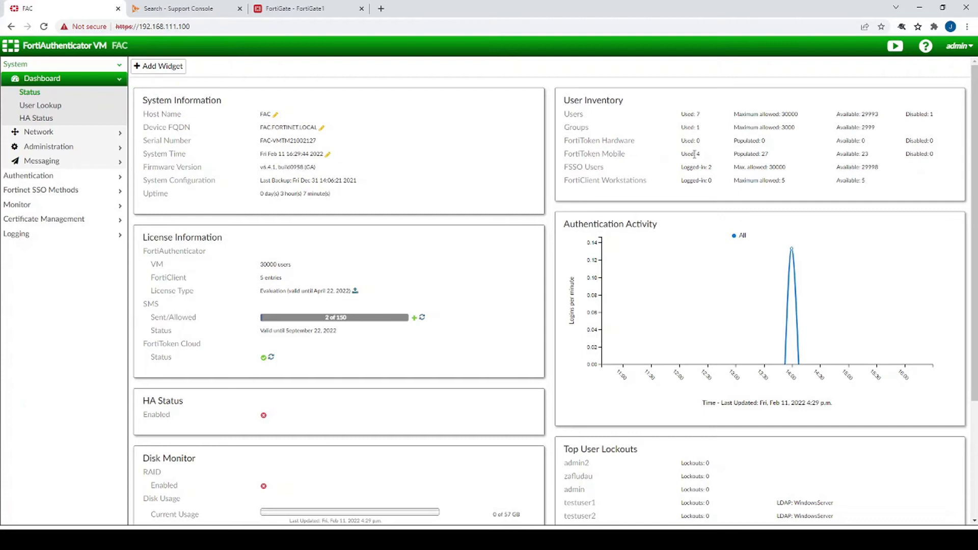
drag(698, 155, 681, 157)
drag(836, 154, 875, 157)
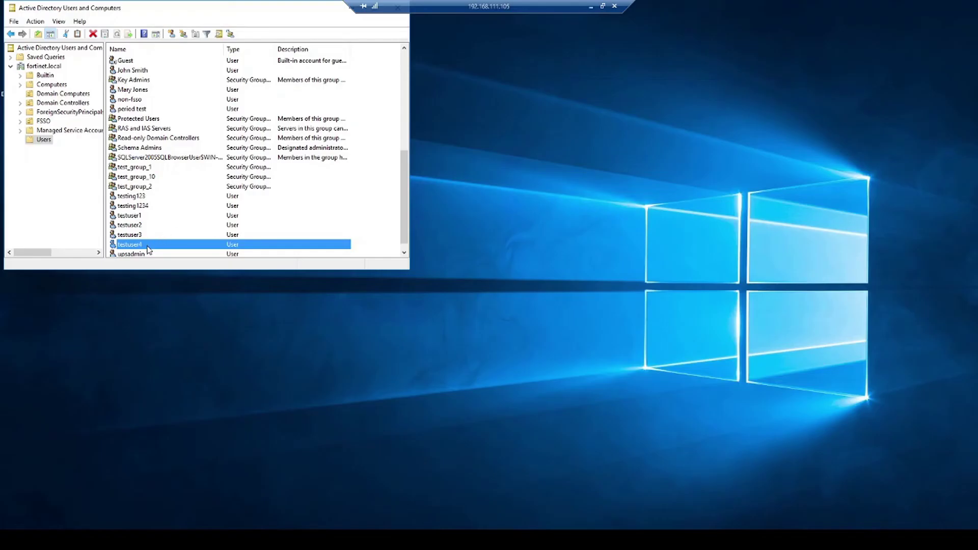
- Delete the testuser4 account from the Users container and confirm
right_click(147, 250)
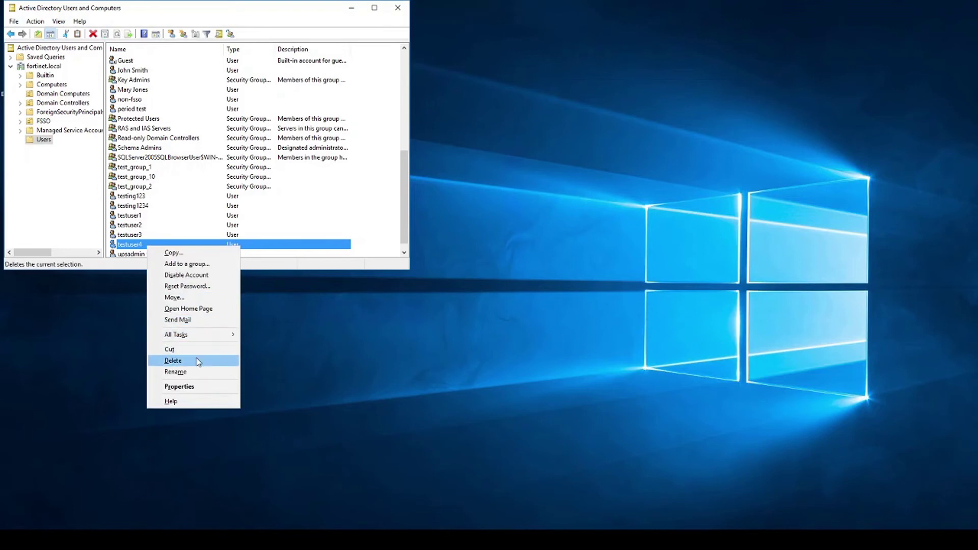
click(168, 361)
click(518, 309)
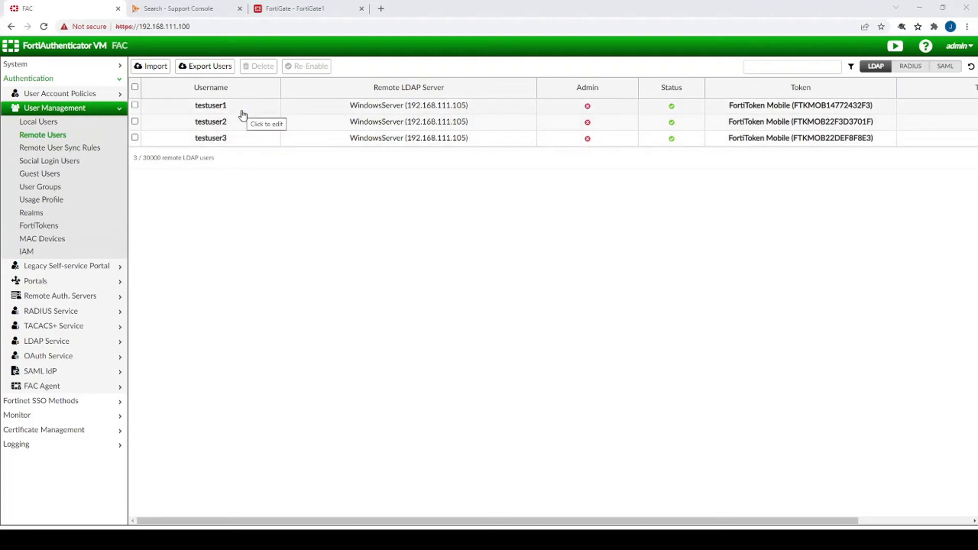
- Show Dashboard Status and highlight FortiToken Mobile's 3 used and 24 available
click(54, 65)
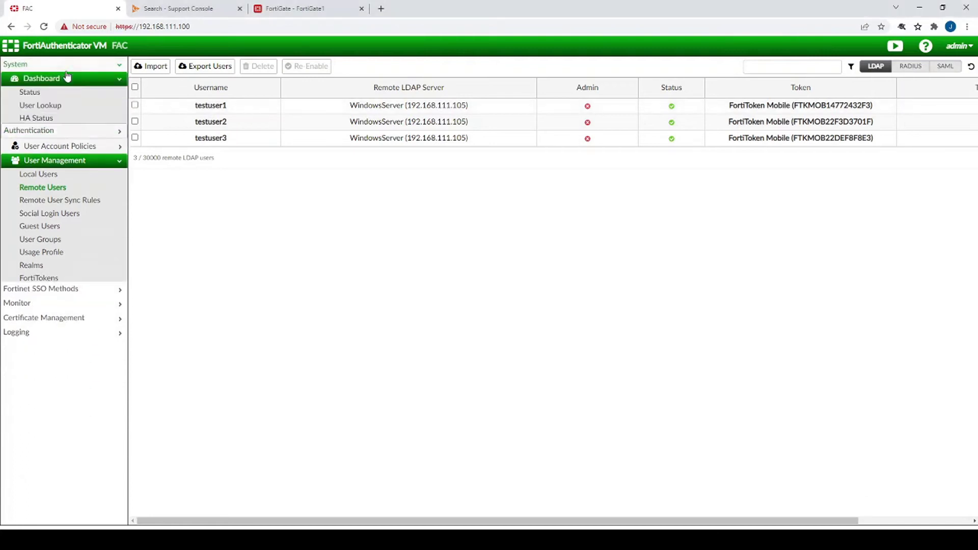
click(49, 95)
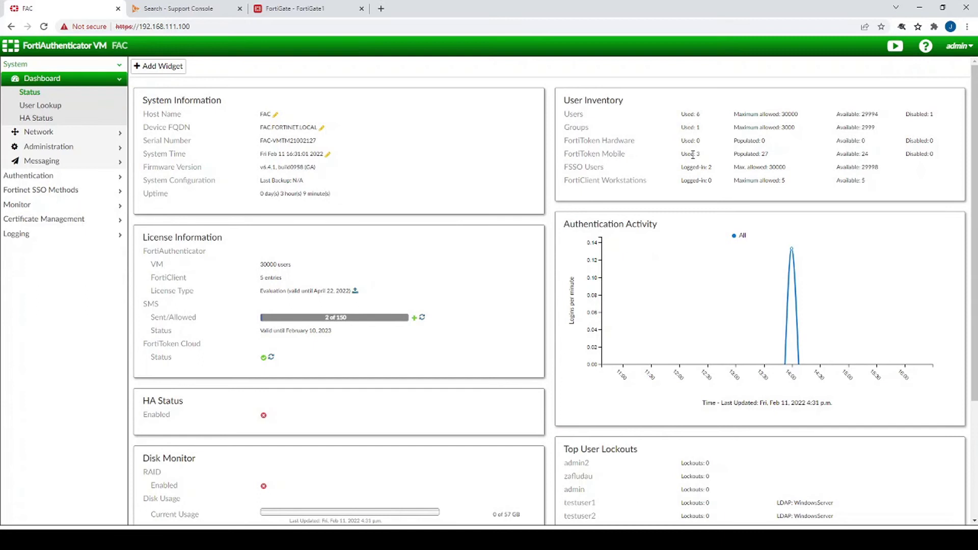
drag(693, 155, 702, 159)
drag(839, 154, 873, 158)
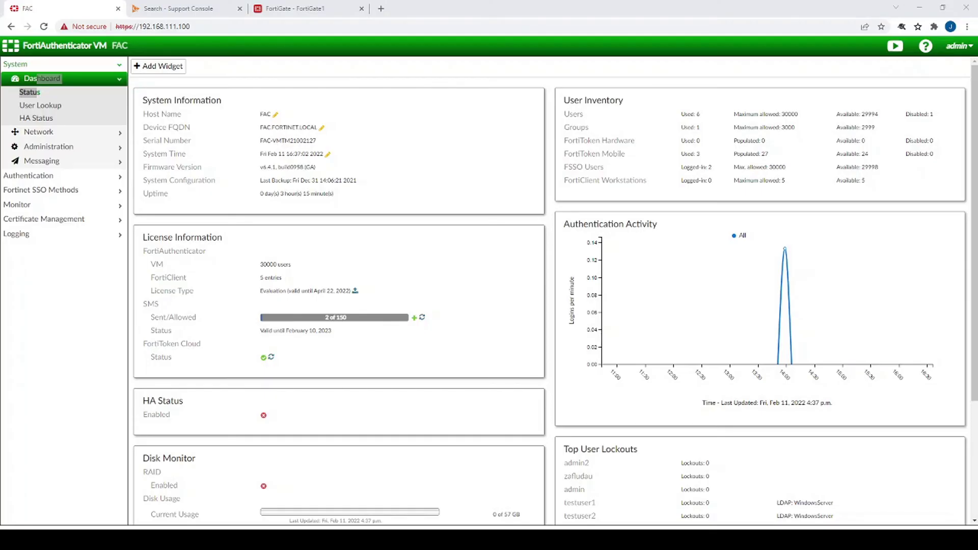
- Create a realm named windowsserver with WindowsServer as its LDAP user source
click(62, 175)
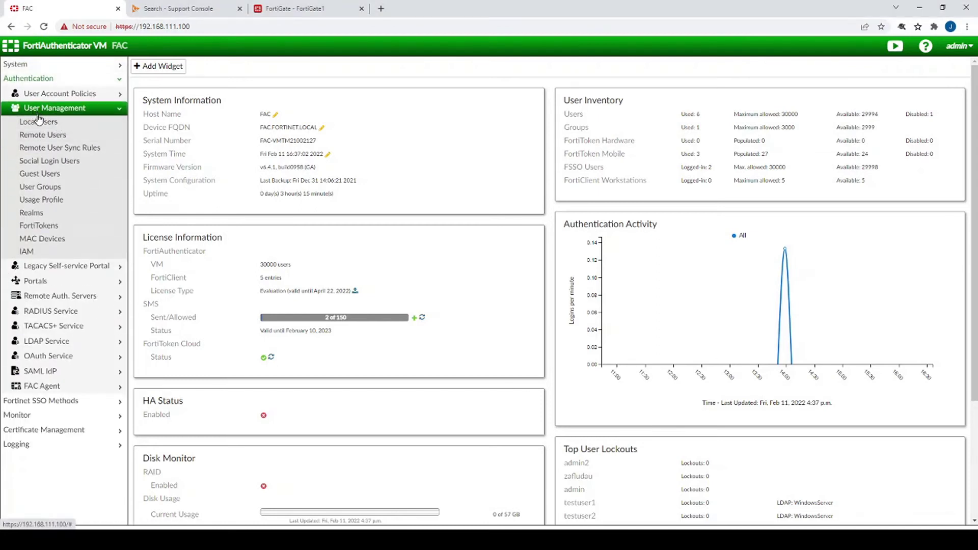
click(39, 214)
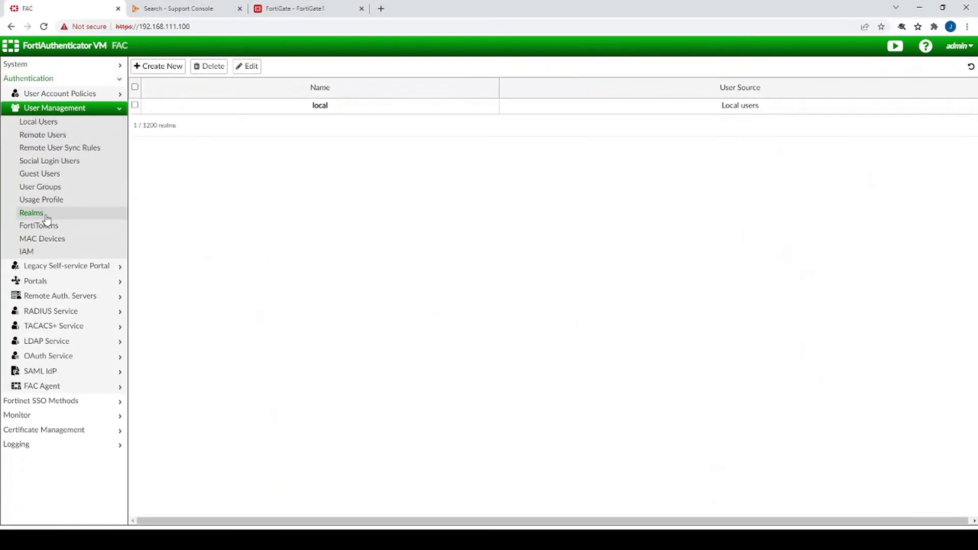
click(178, 74)
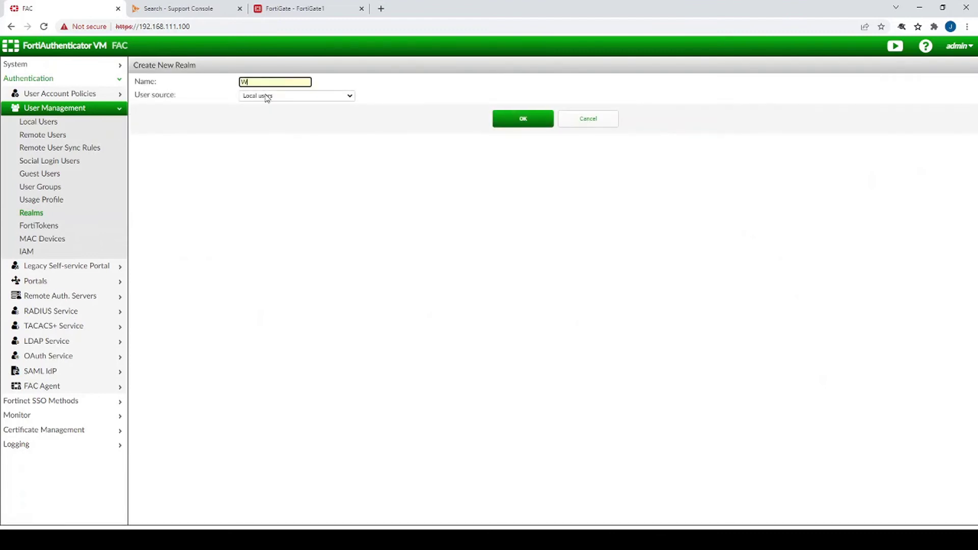
text(WindowsServer)
click(270, 97)
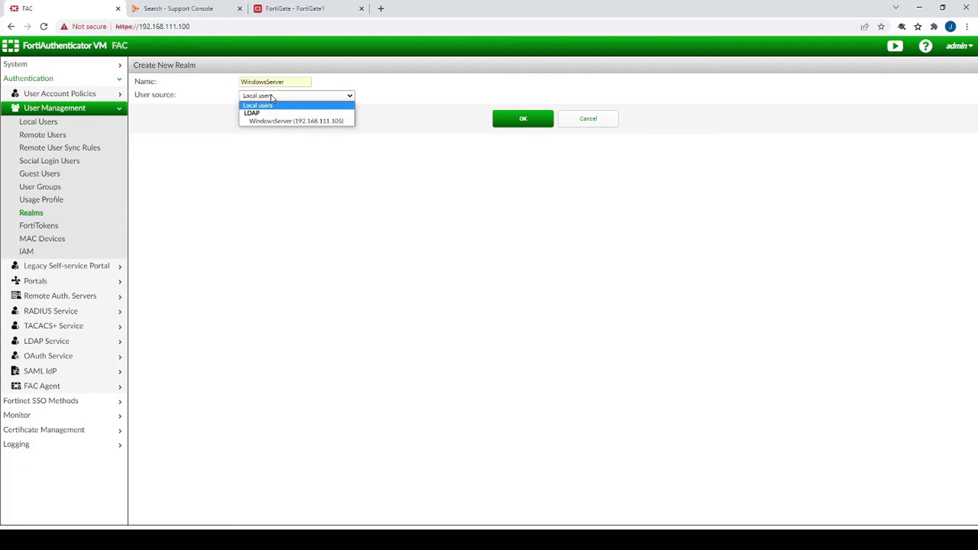
click(266, 123)
click(535, 137)
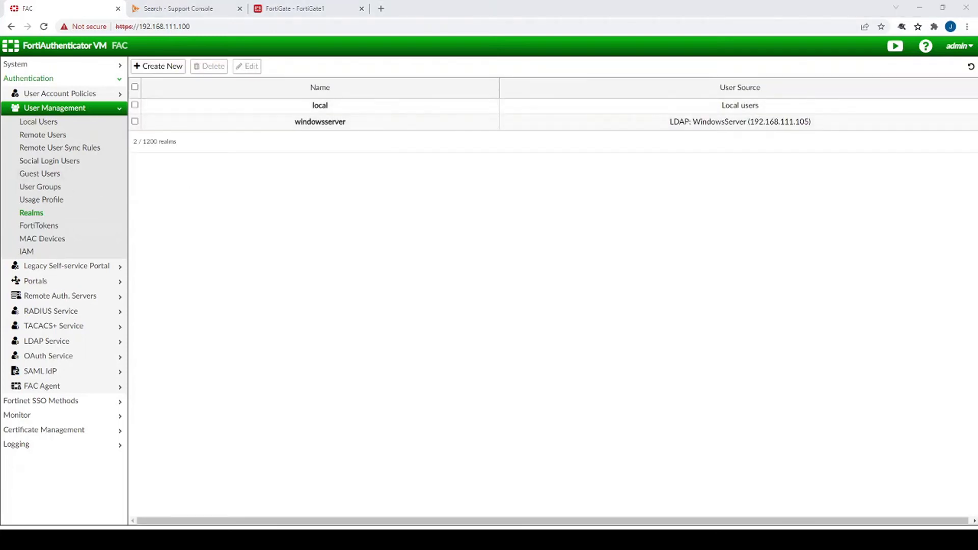
- Add a RADIUS client named FortiGate at 192.168.111.1 with the shared secret
click(64, 311)
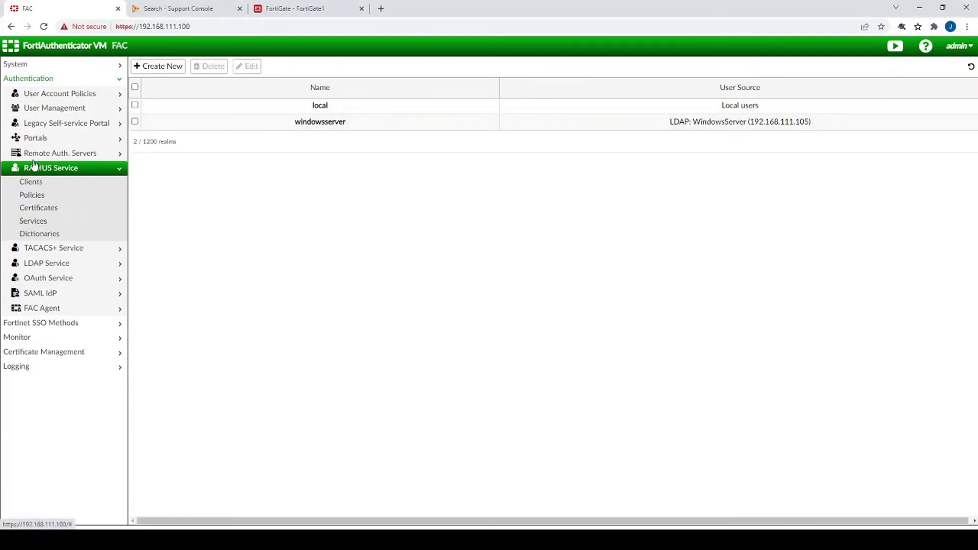
click(54, 183)
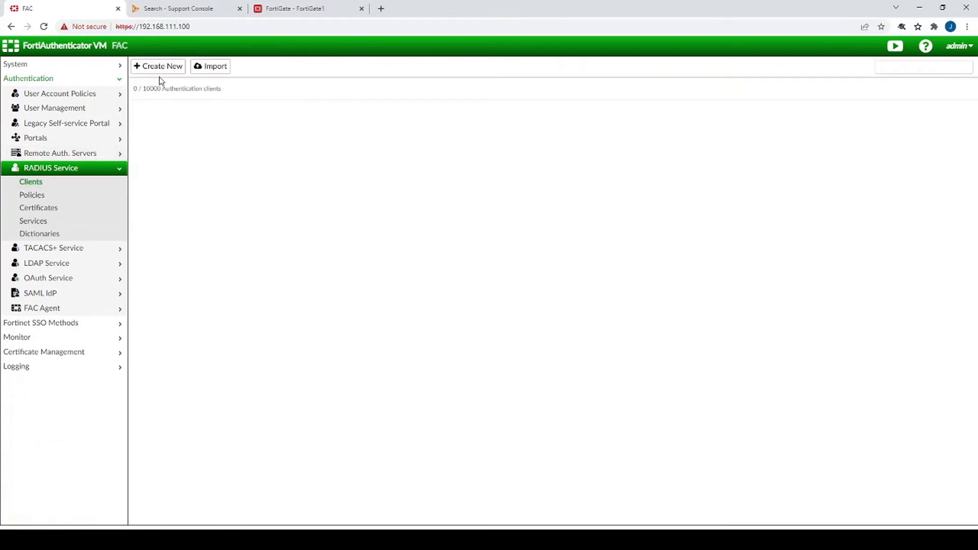
click(158, 66)
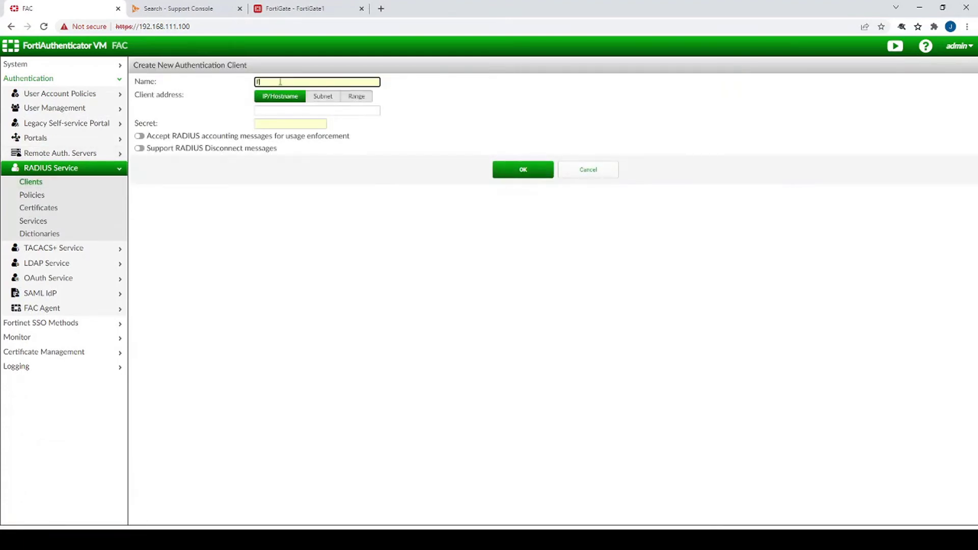
text(FortiGate)
click(308, 110)
text(192.168.111.1)
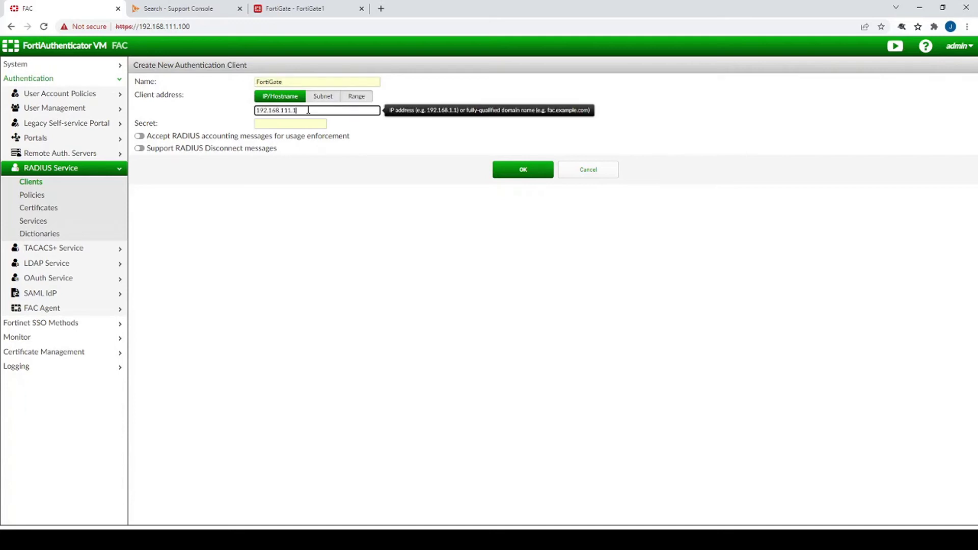
key(Tab)
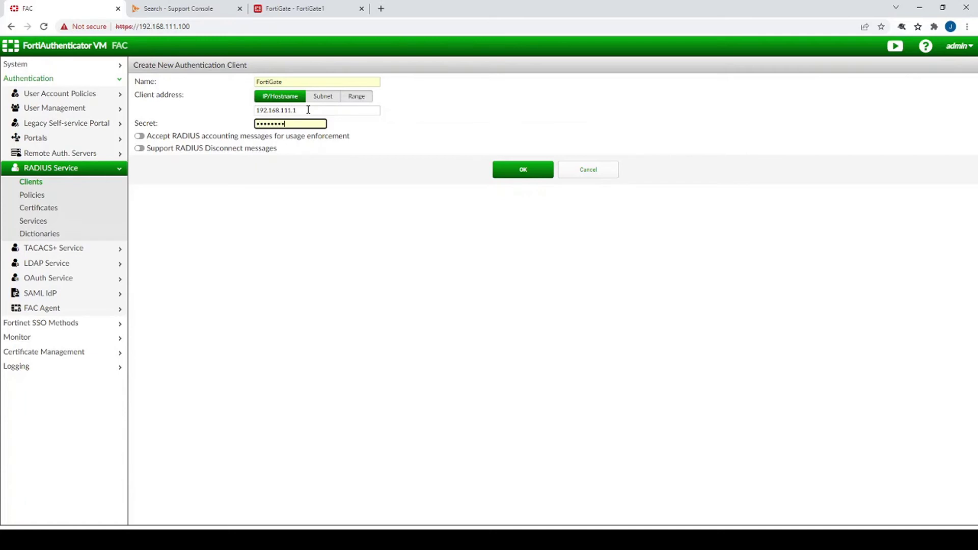
click(513, 176)
- On FortiGate, re-enter the FAC_VM primary server secret and test connectivity to 192.168.111.100
key(ctrl+3)
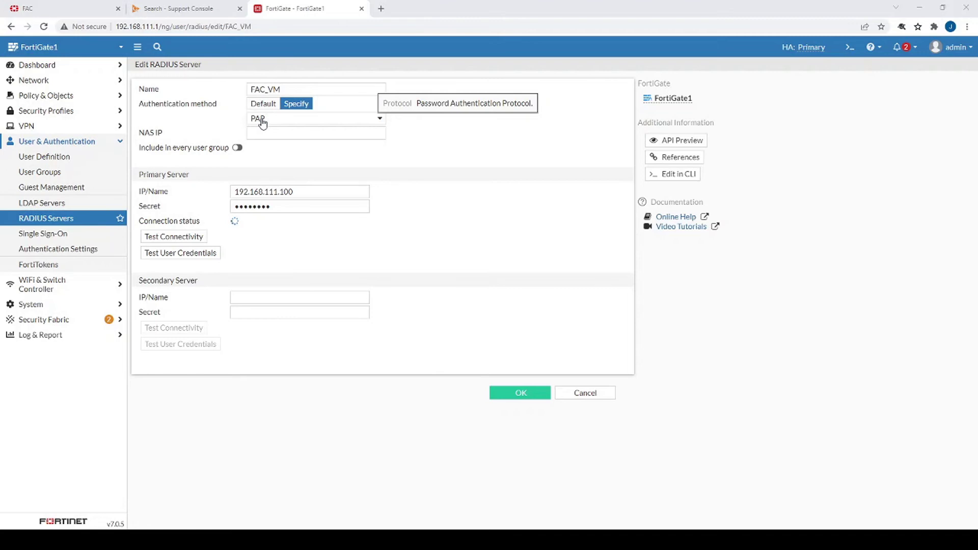
drag(293, 193, 229, 199)
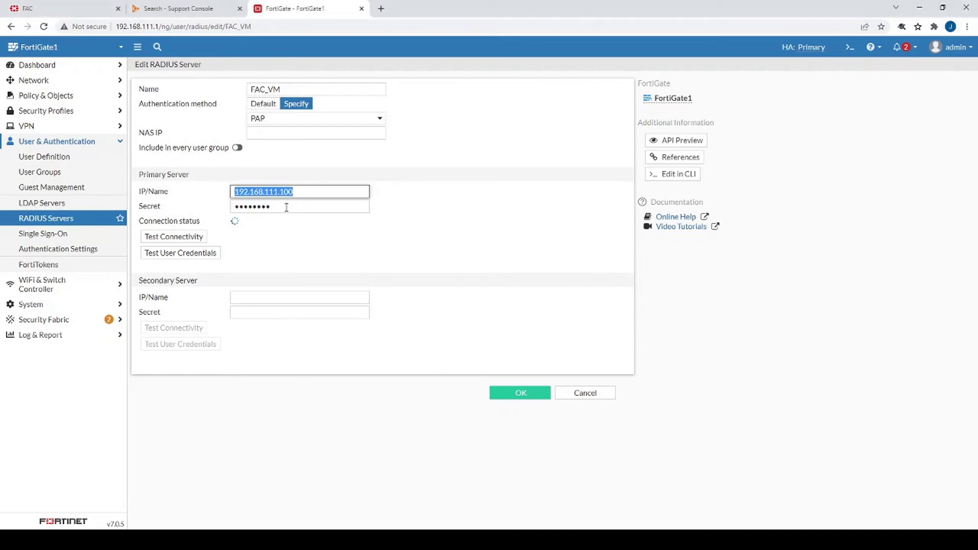
drag(286, 207, 236, 205)
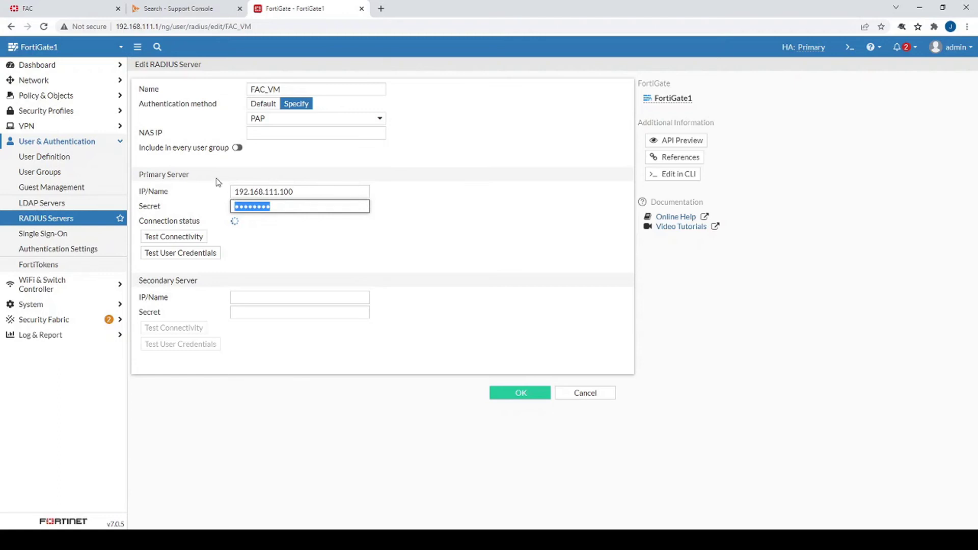
click(188, 237)
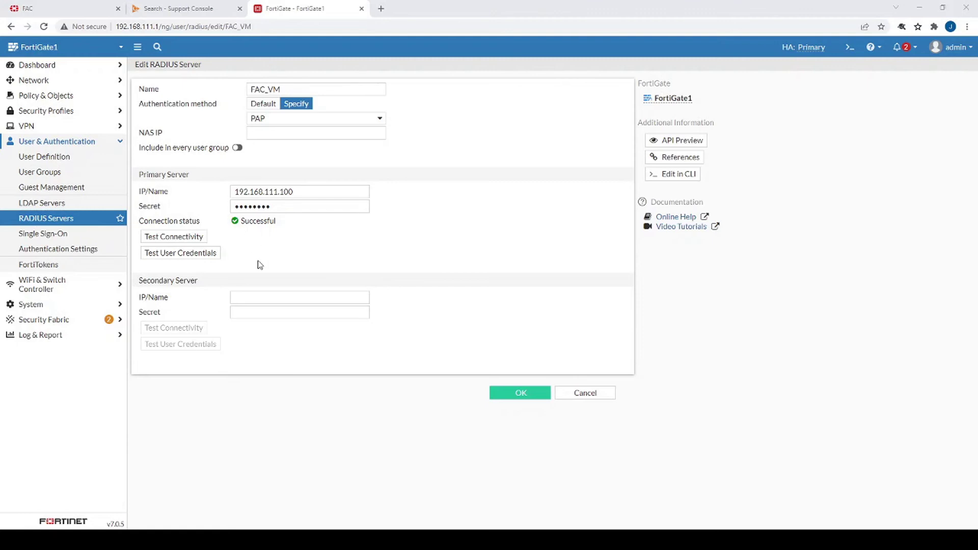
click(203, 254)
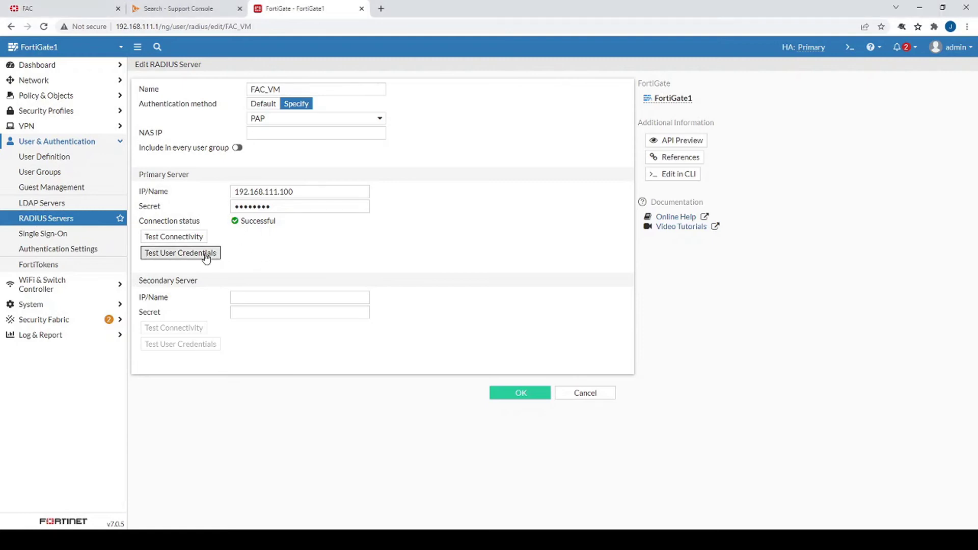
- Test testuser1's credentials against FAC_VM: Successful connection, but Invalid credentials
click(546, 93)
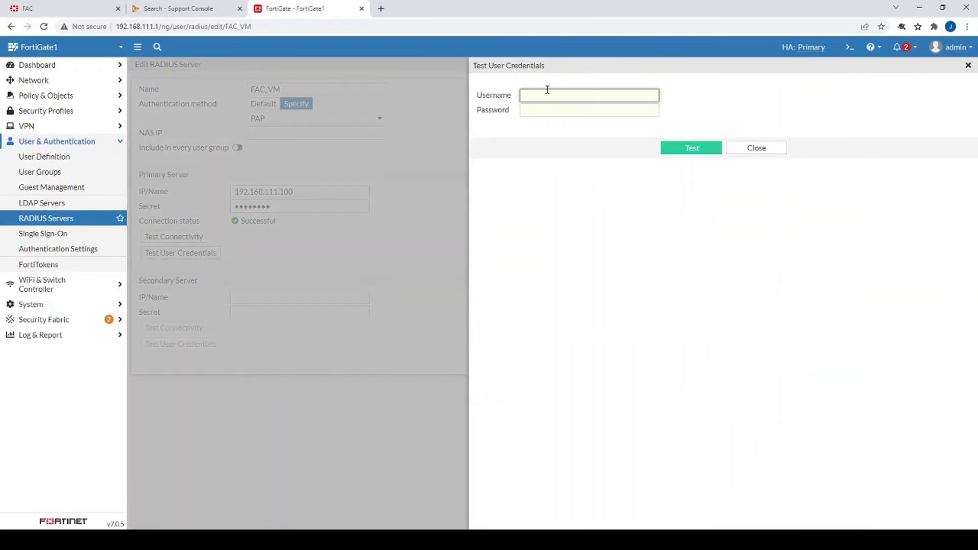
text(testuser1)
key(Tab)
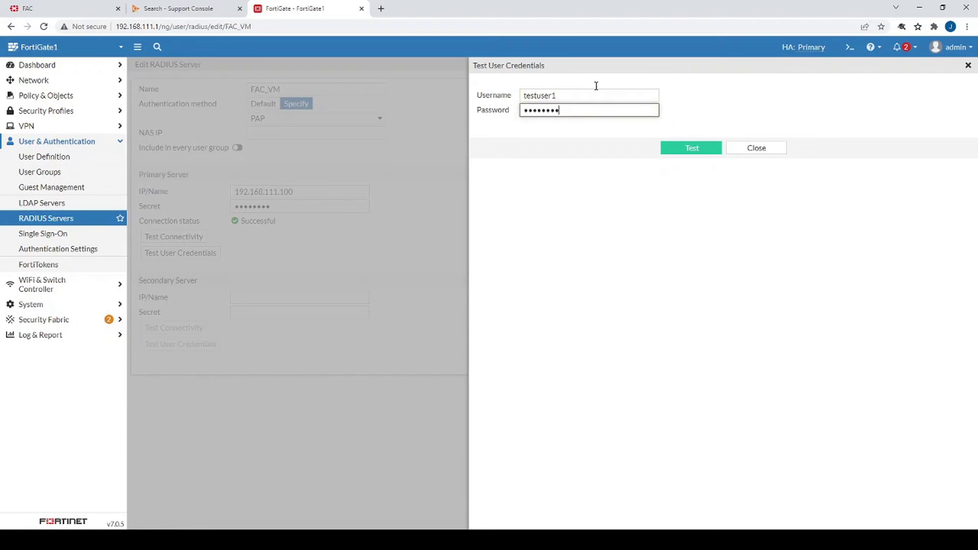
click(697, 150)
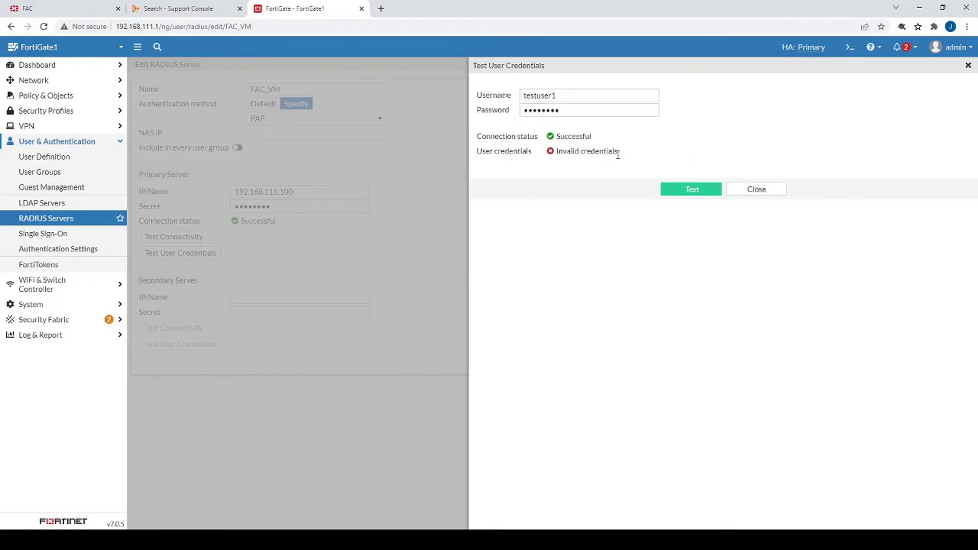
drag(619, 151, 548, 151)
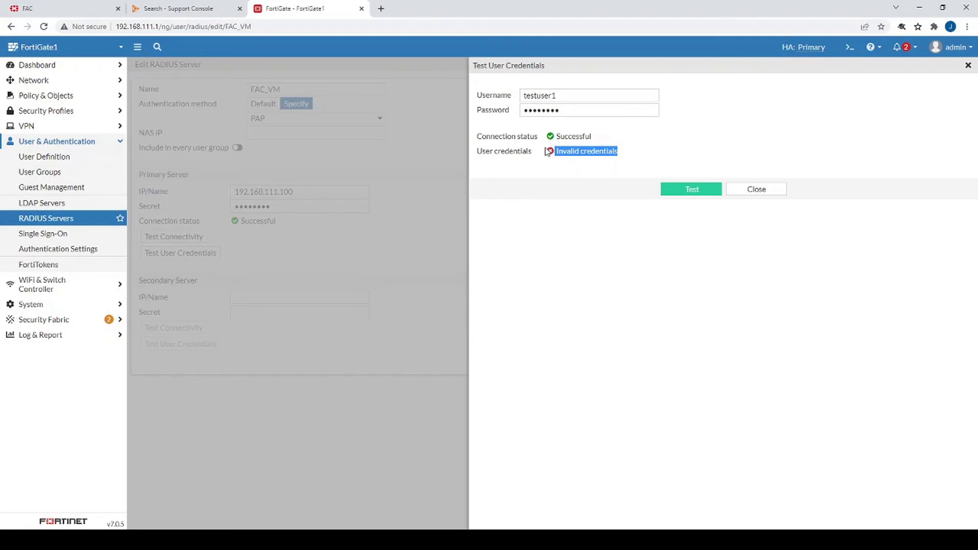
drag(597, 137, 552, 137)
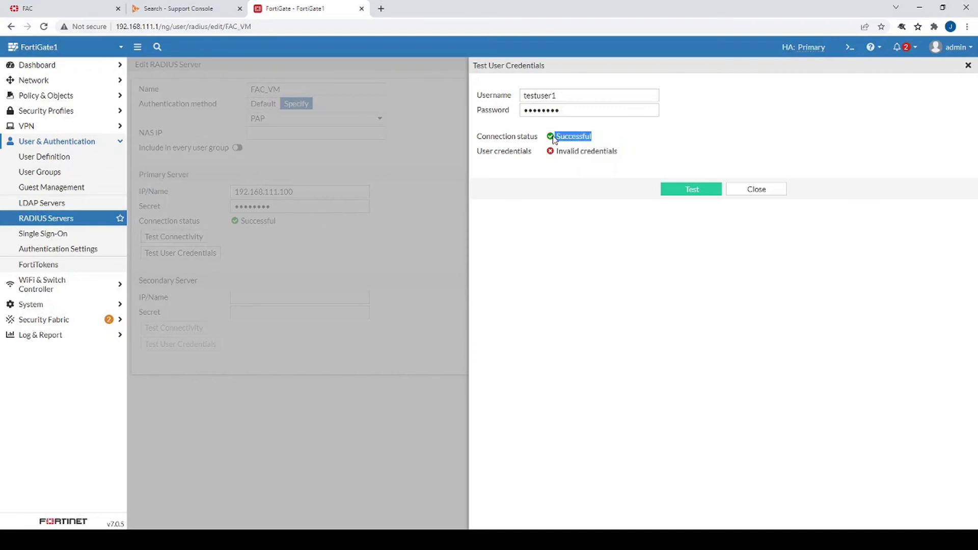
- Create a new FortiAuthenticator RADIUS policy named FortiGatePolicy
click(51, 8)
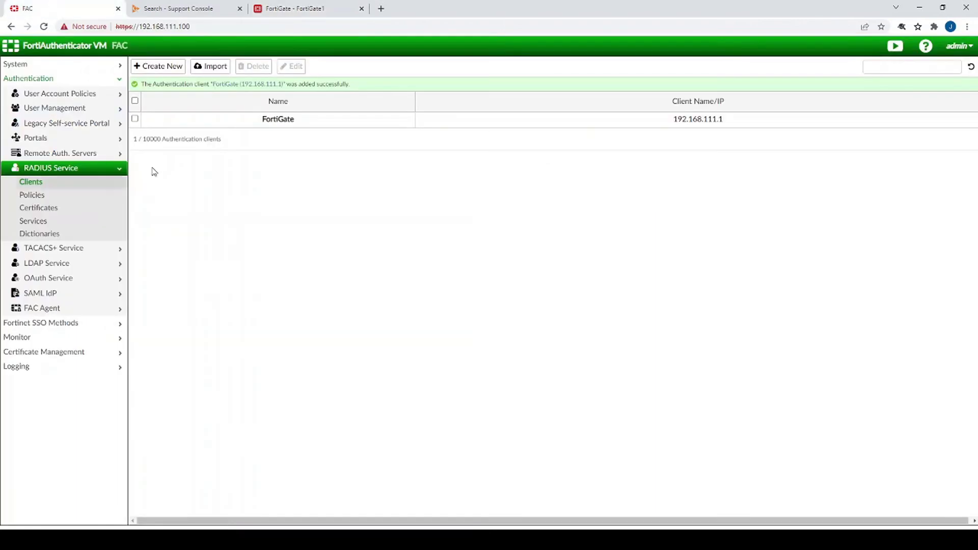
click(45, 198)
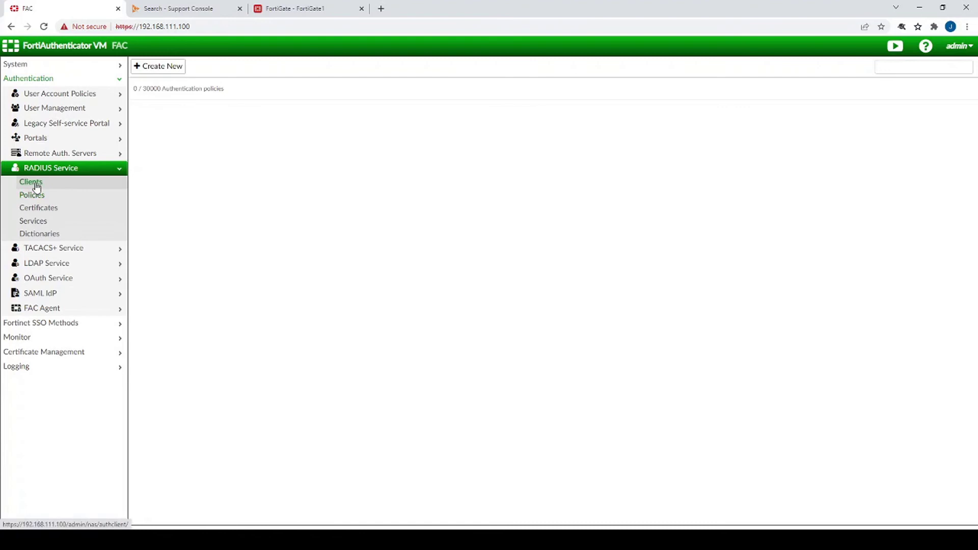
click(37, 184)
click(50, 197)
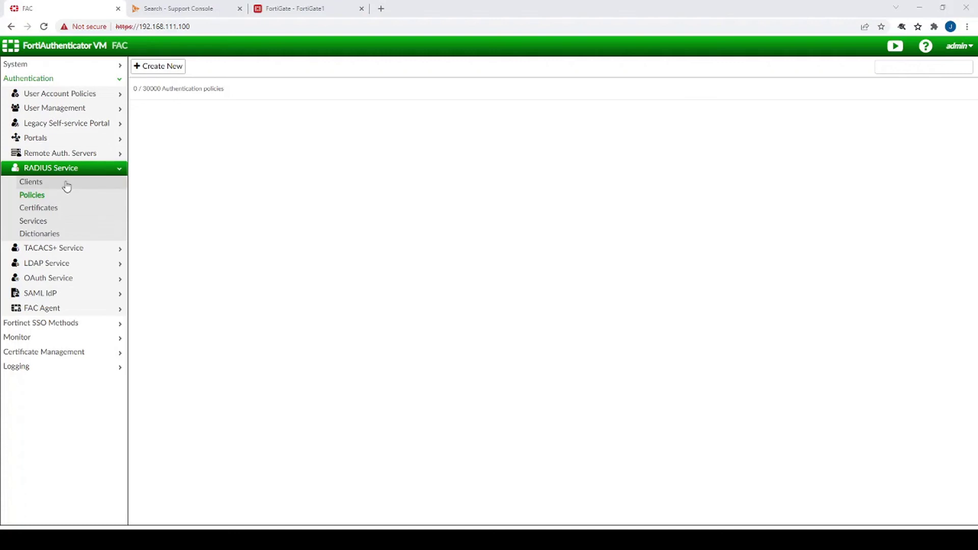
click(164, 69)
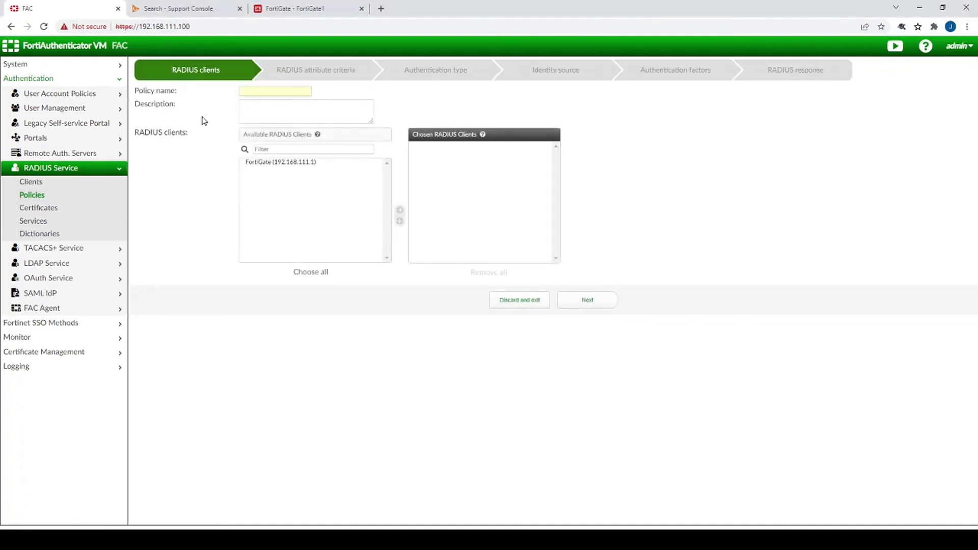
click(257, 93)
text(FortiGatePolicy)
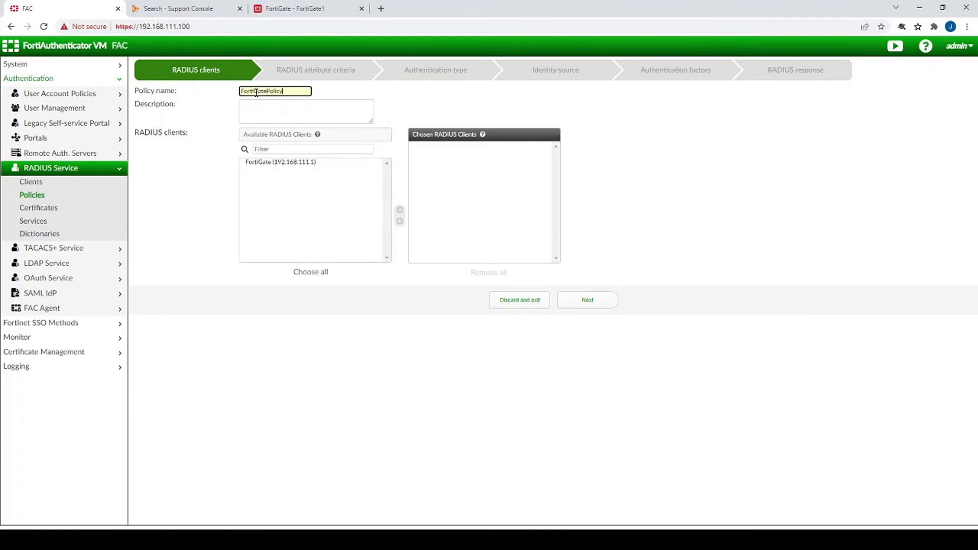
- Choose the FortiGate (192.168.111.1) client for the policy and continue to attribute criteria
click(317, 163)
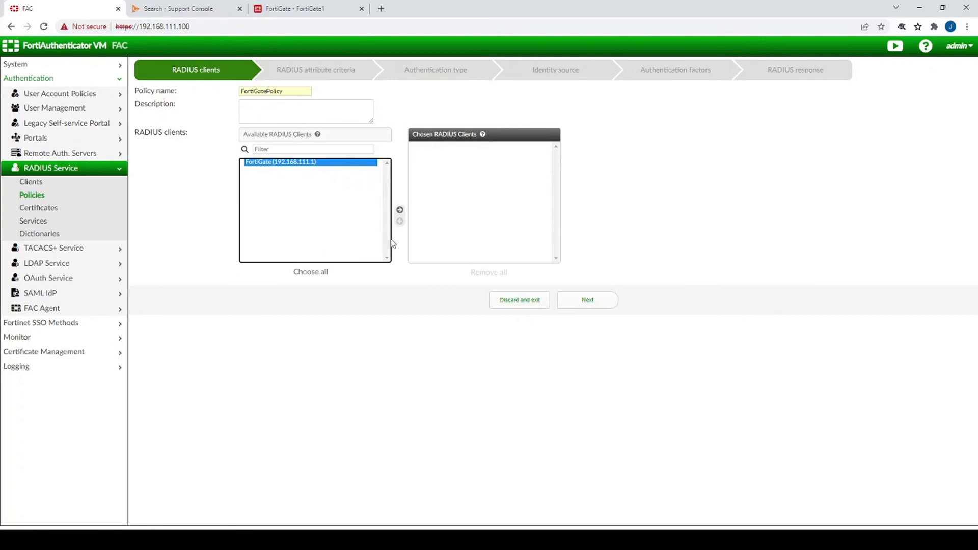
click(401, 211)
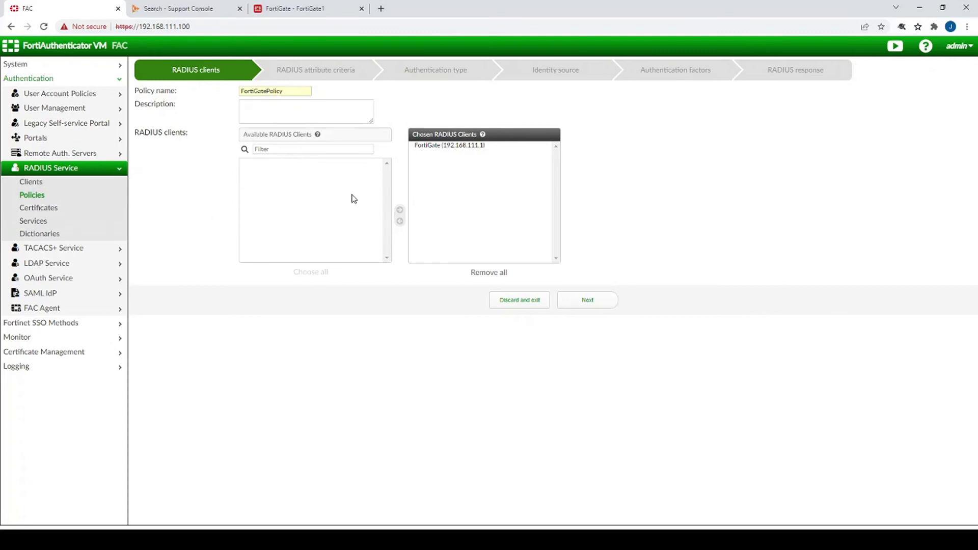
click(589, 306)
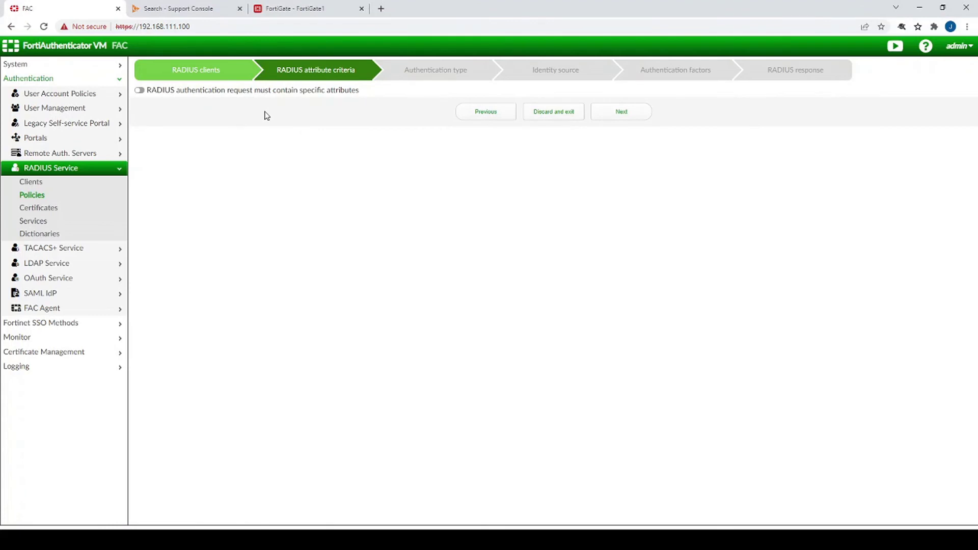
- Keep Password/OTP authentication and pick the windowsserver realm (WindowsServer 192.168.111.105) as identity source
click(614, 115)
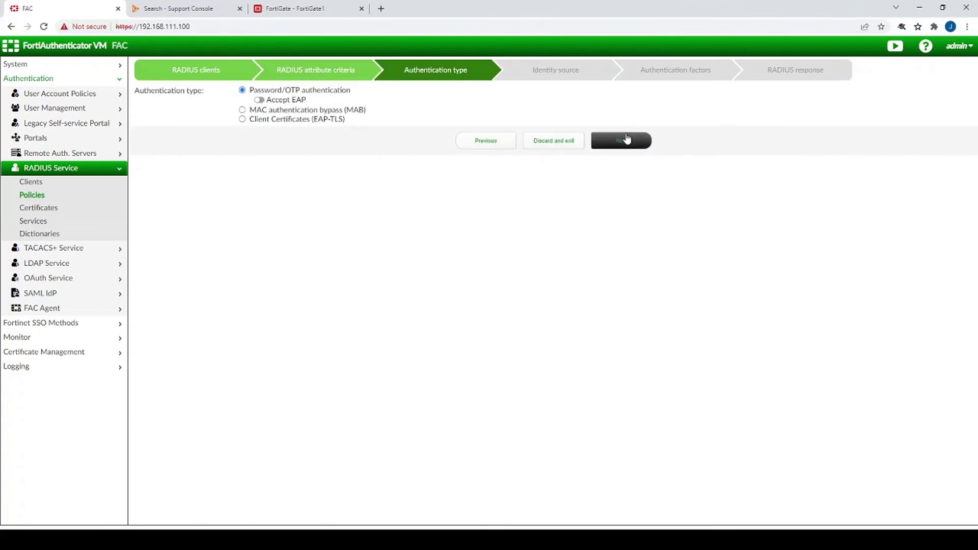
click(622, 140)
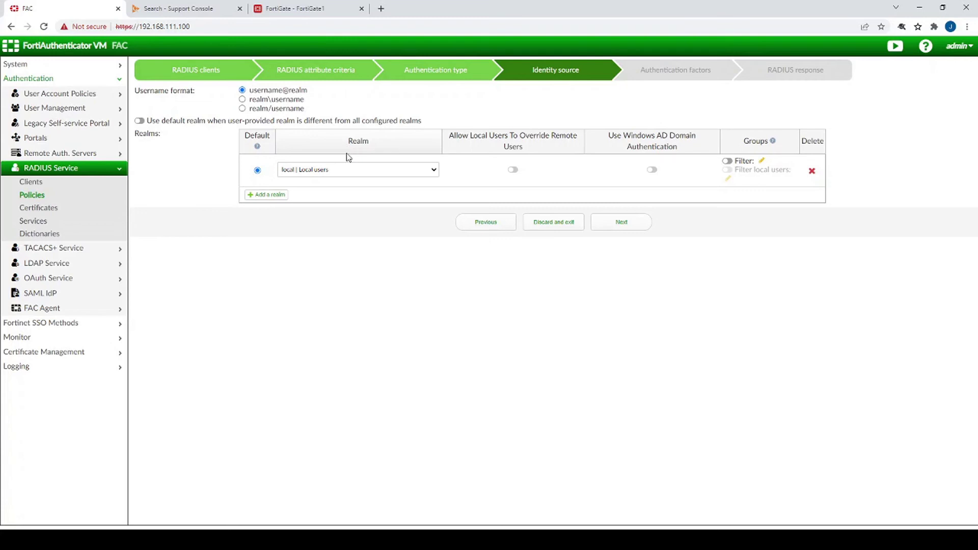
click(322, 171)
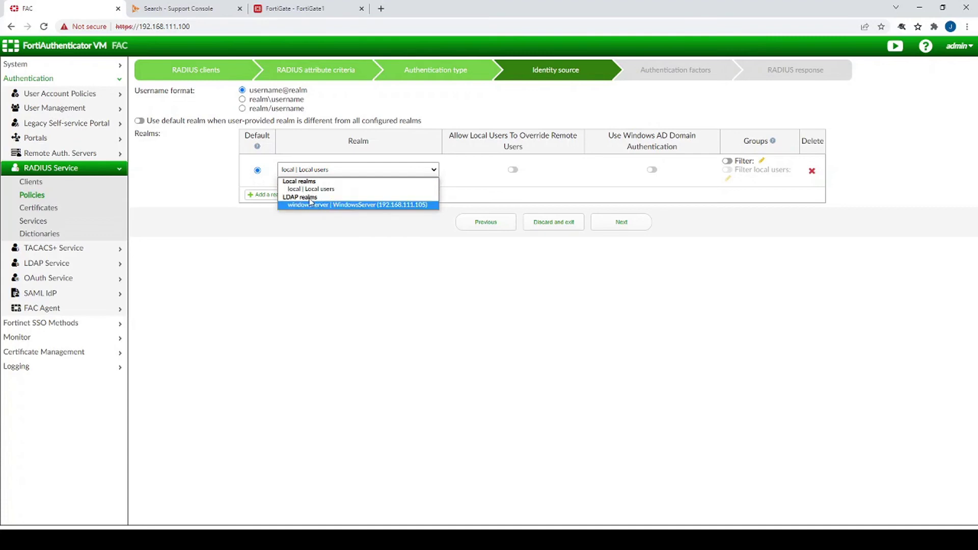
click(308, 205)
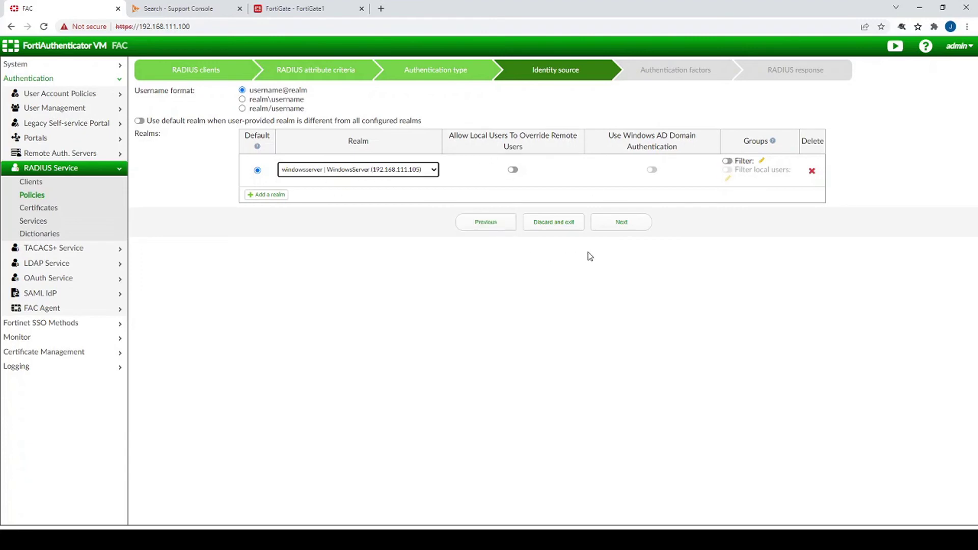
click(623, 222)
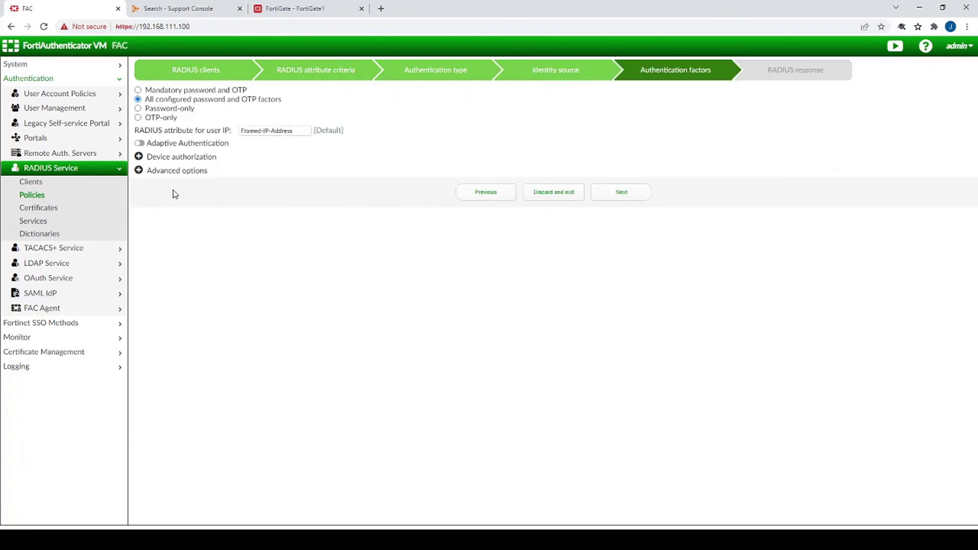
- Keep 'All configured password and OTP factors' and save FortiGatePolicy
click(138, 171)
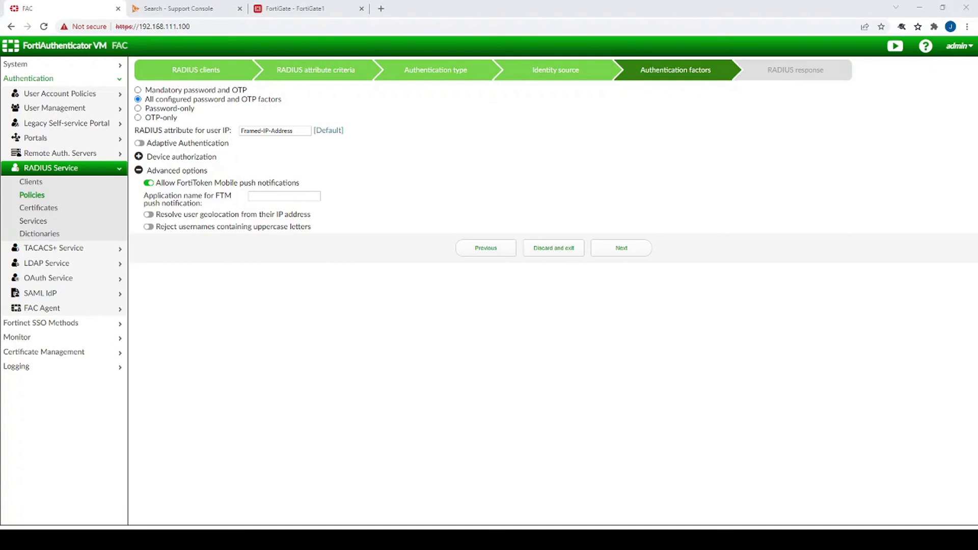
click(630, 251)
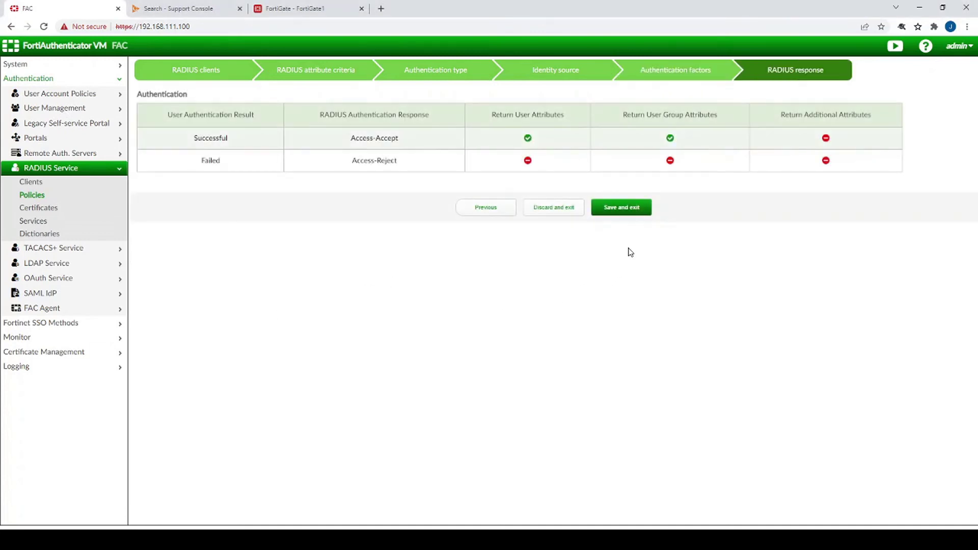
click(631, 208)
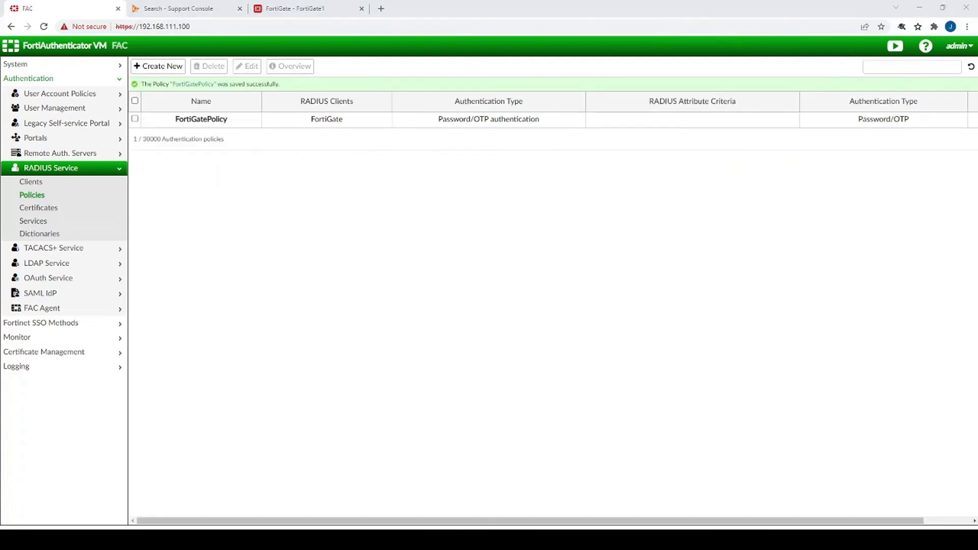
- Rerun testuser1's credential test on FortiGate, now getting 'More validation is required'
click(321, 7)
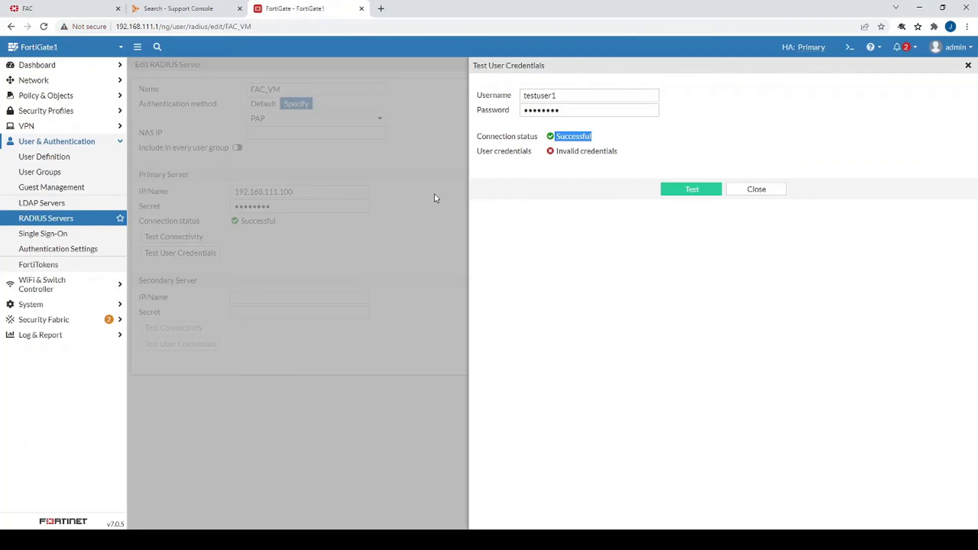
click(692, 191)
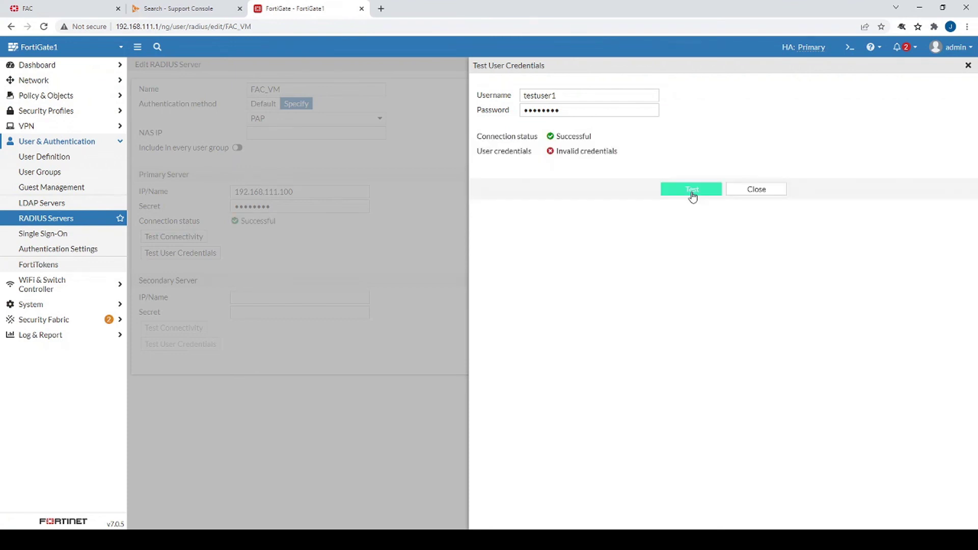
click(692, 193)
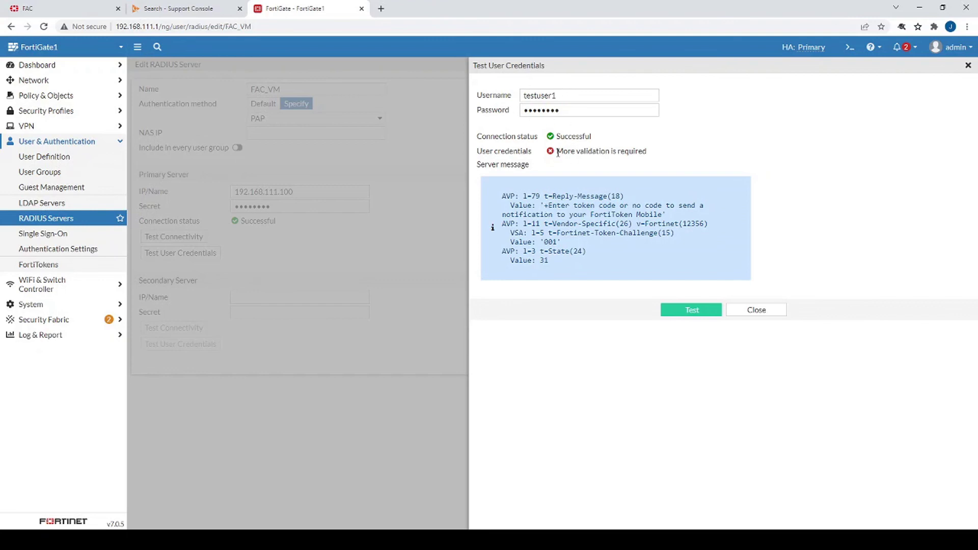
drag(558, 152, 646, 155)
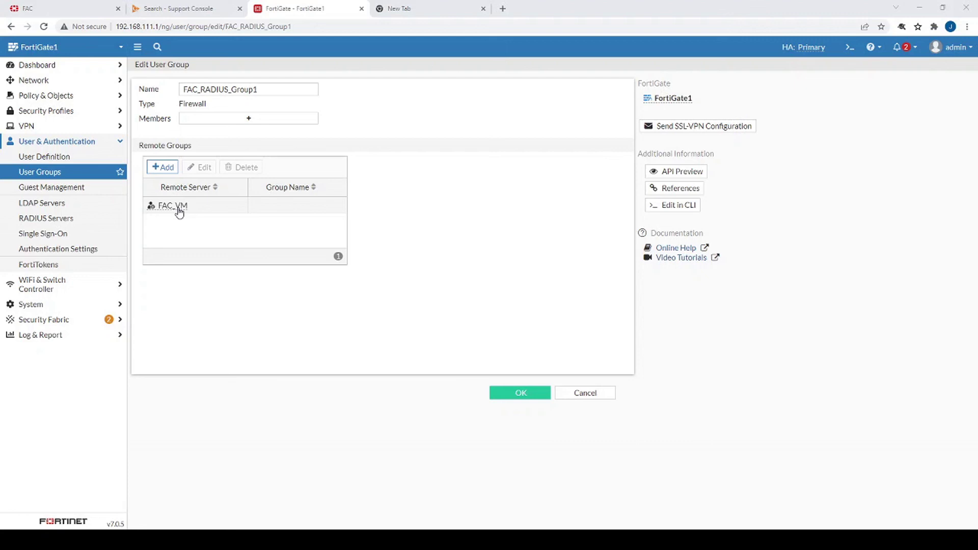
- In SSL-VPN Settings, confirm FAC_RADIUS_Group1 maps to the Remote Access Split portal
mouse_move(170, 212)
click(53, 127)
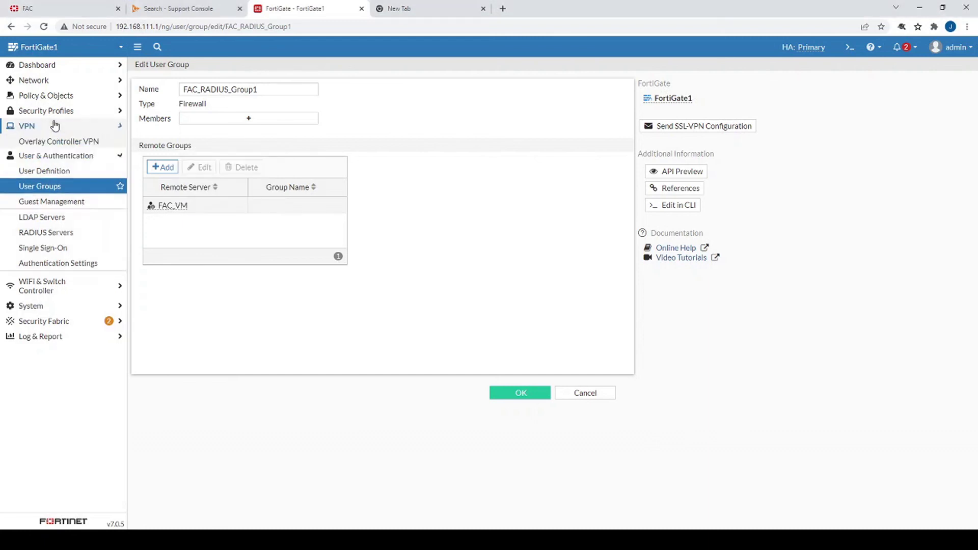
click(57, 218)
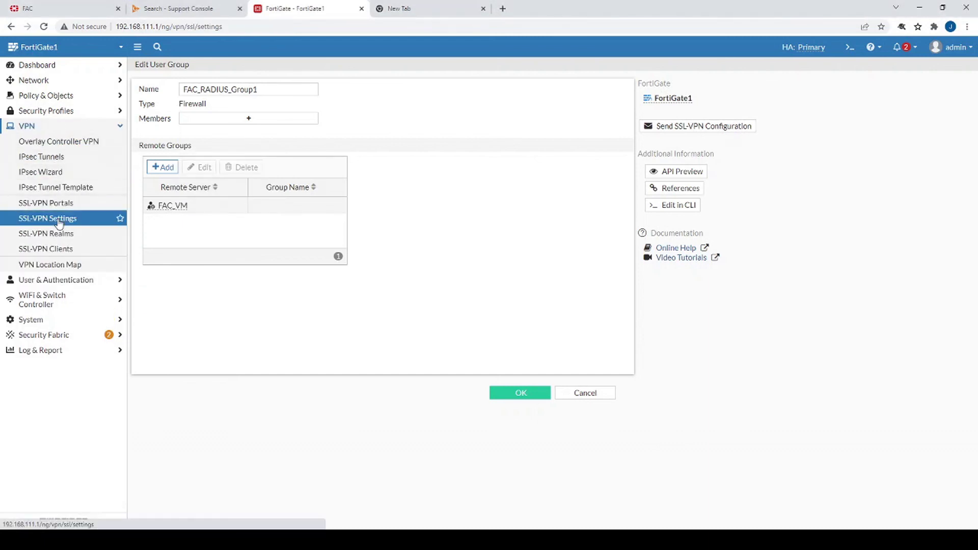
scroll(264, 409, down, 3)
scroll(265, 409, down, 1)
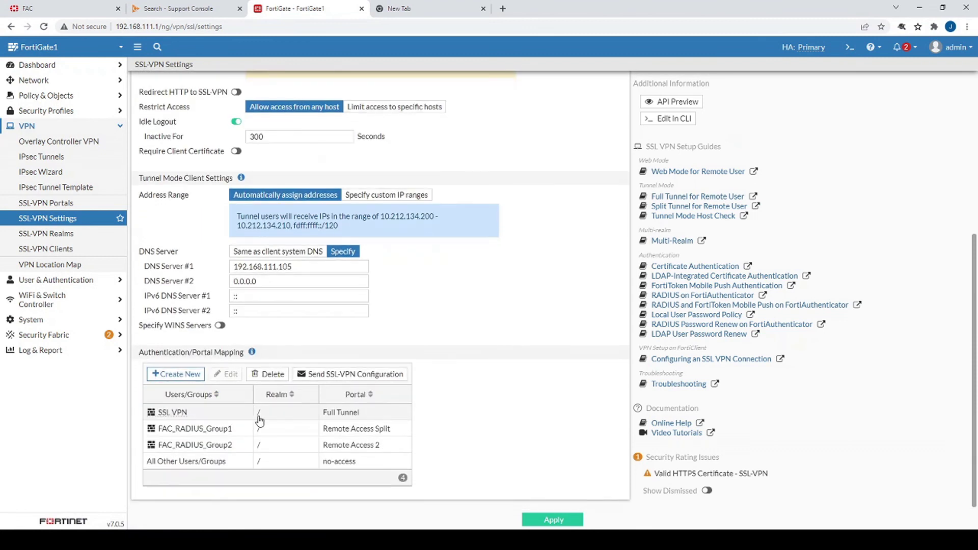
click(229, 431)
click(229, 433)
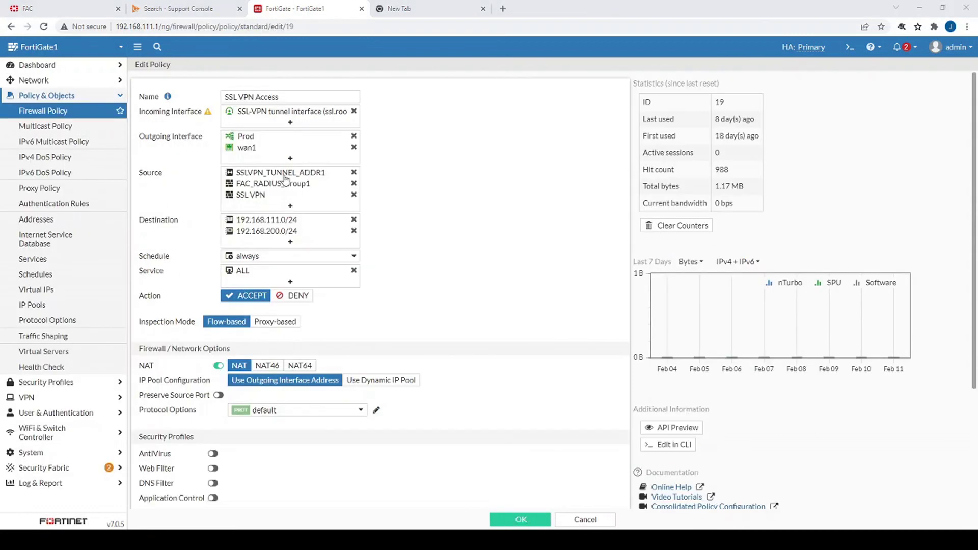
mouse_move(283, 188)
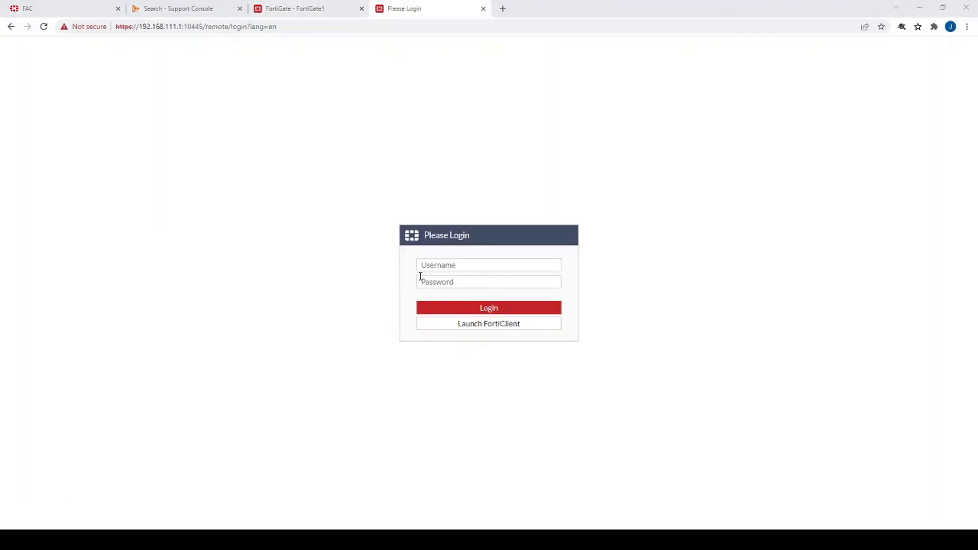
- Log into the SSL-VPN portal as testuser1 with the password, then the FortiToken code
click(437, 265)
text(test)
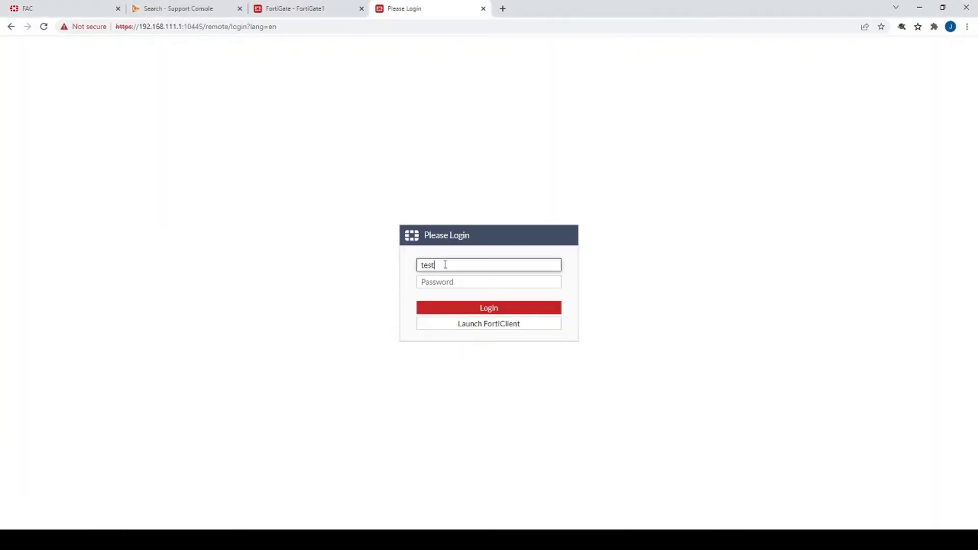
text(user1)
key(Tab)
text(••••••)
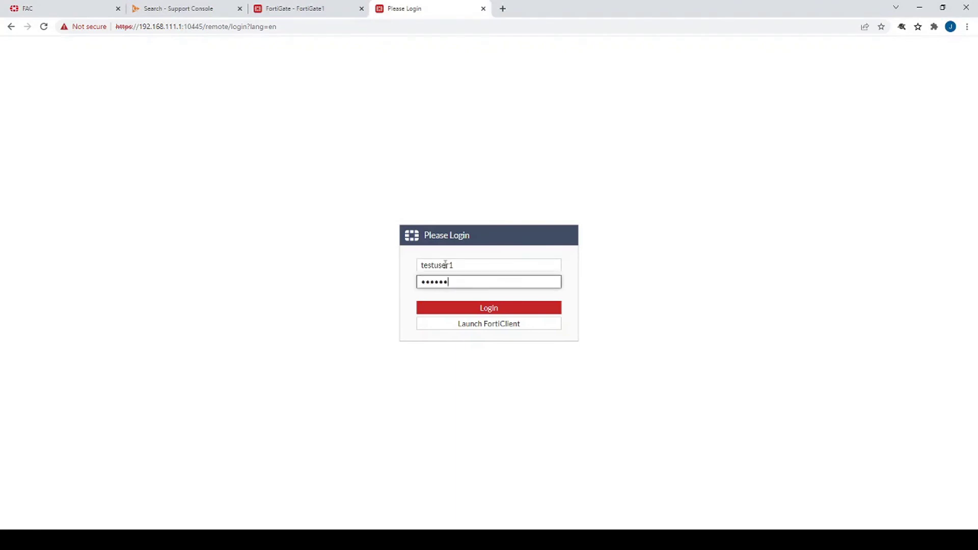
text(••)
key(Return)
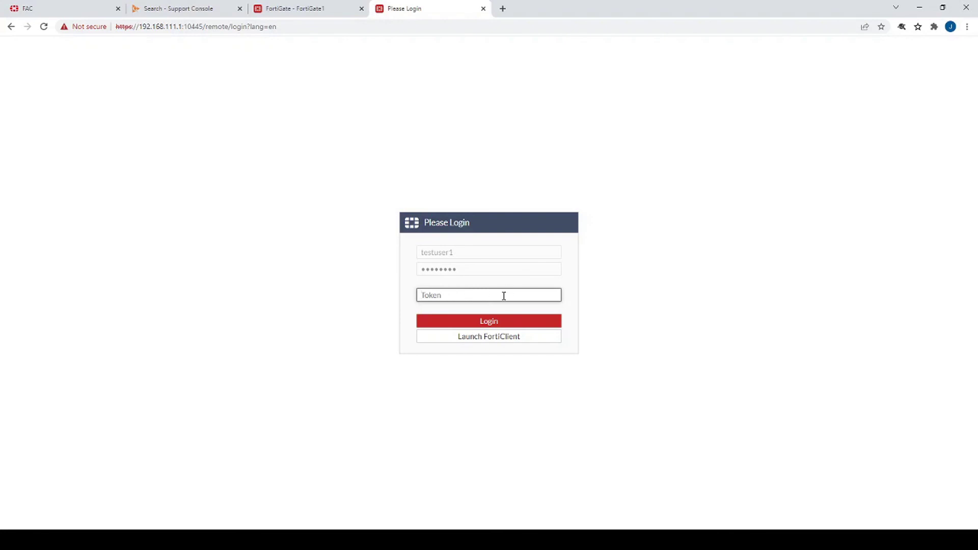
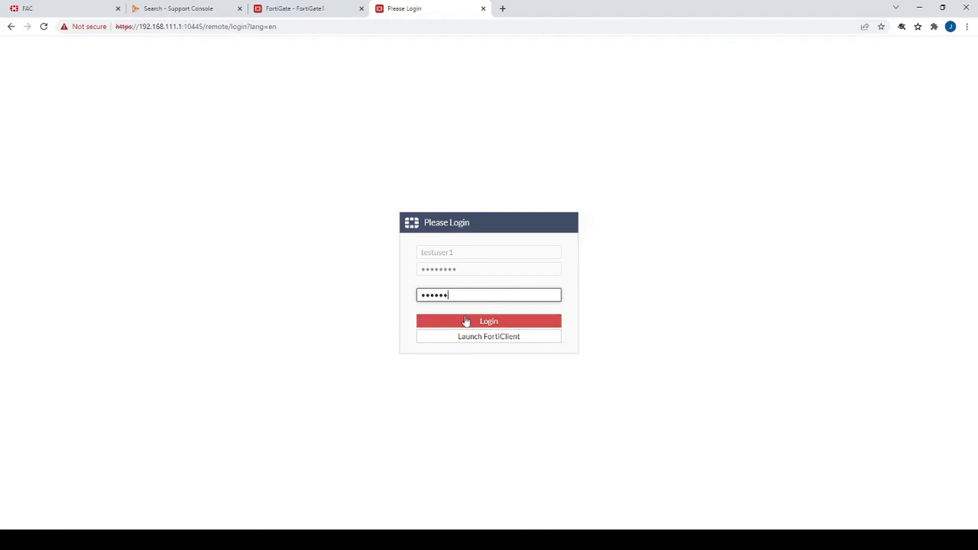
click(466, 321)
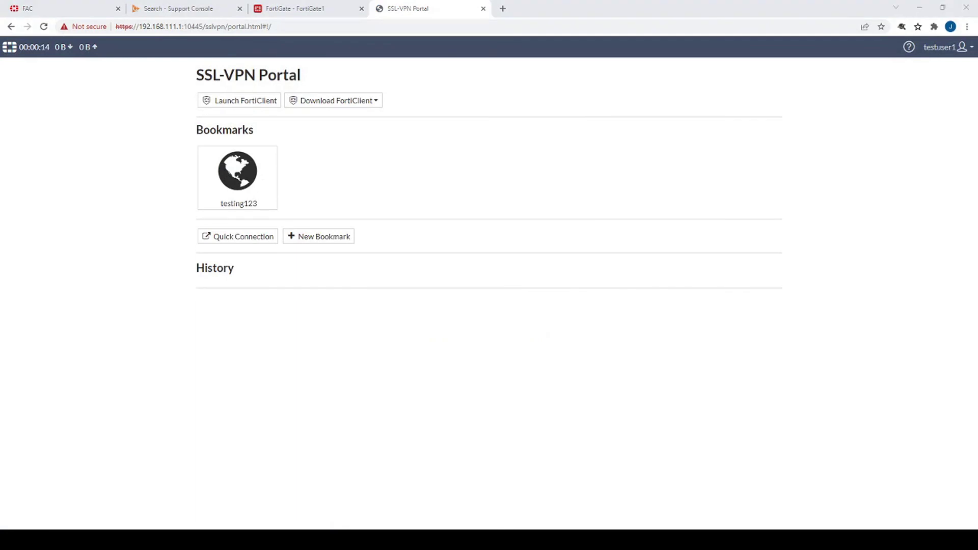
- Open FortiAuthenticator's event logs and view the newest record's details and user
click(54, 7)
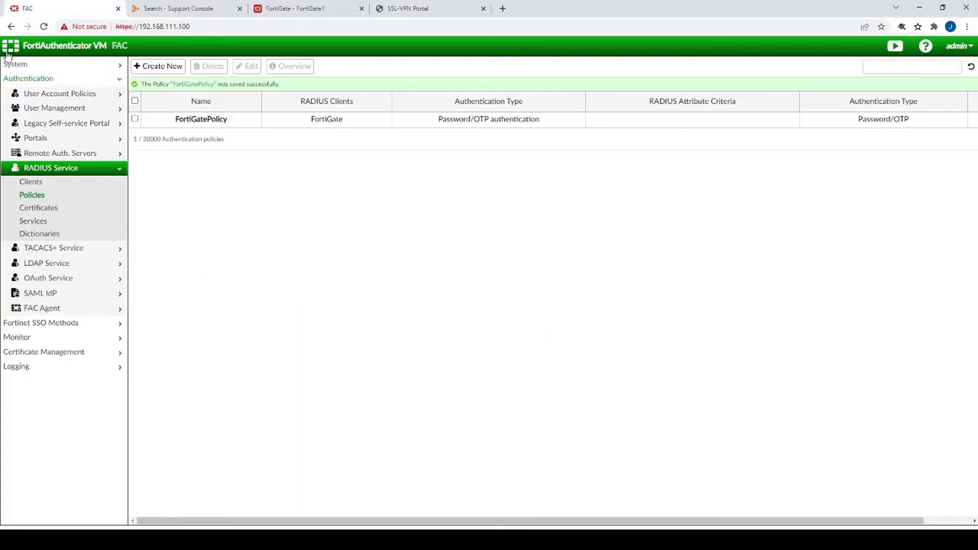
click(56, 367)
click(47, 165)
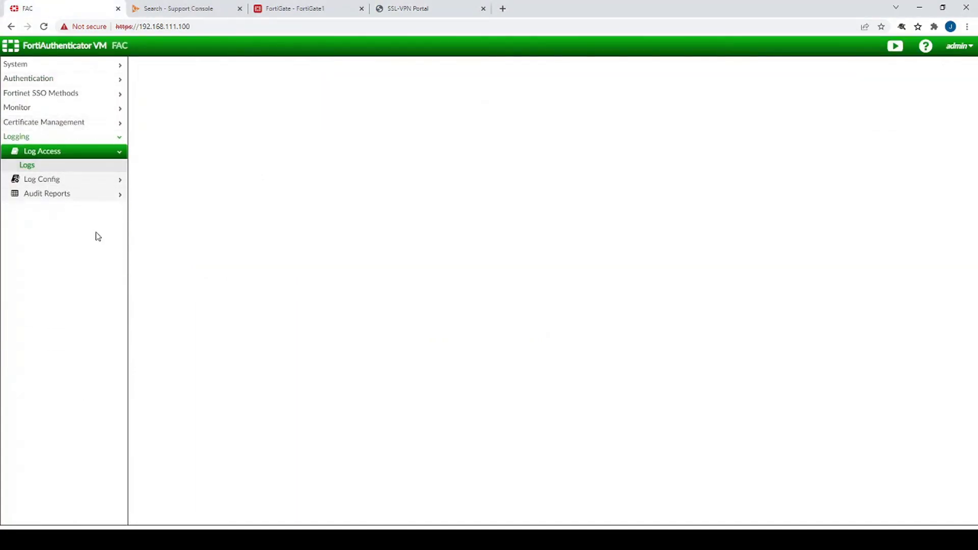
double_click(414, 106)
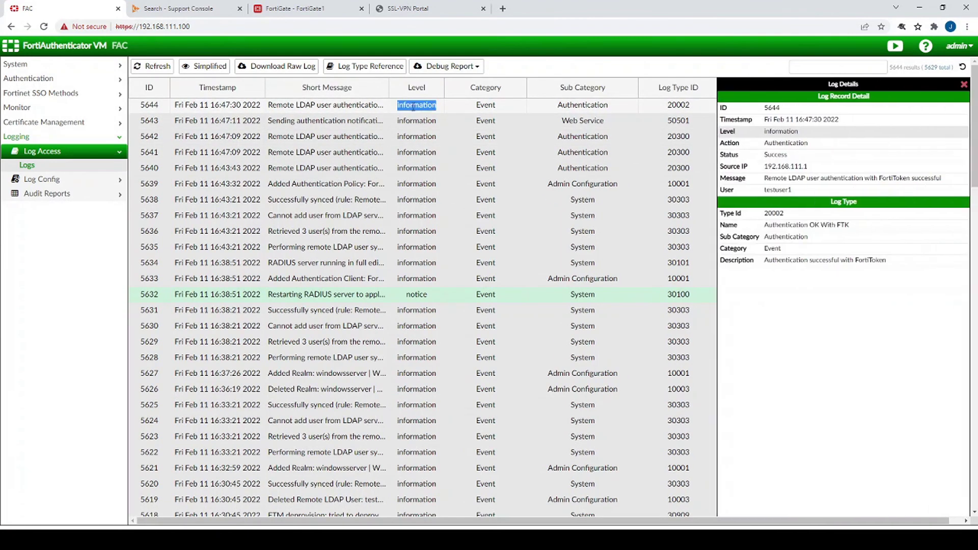
drag(792, 190, 764, 190)
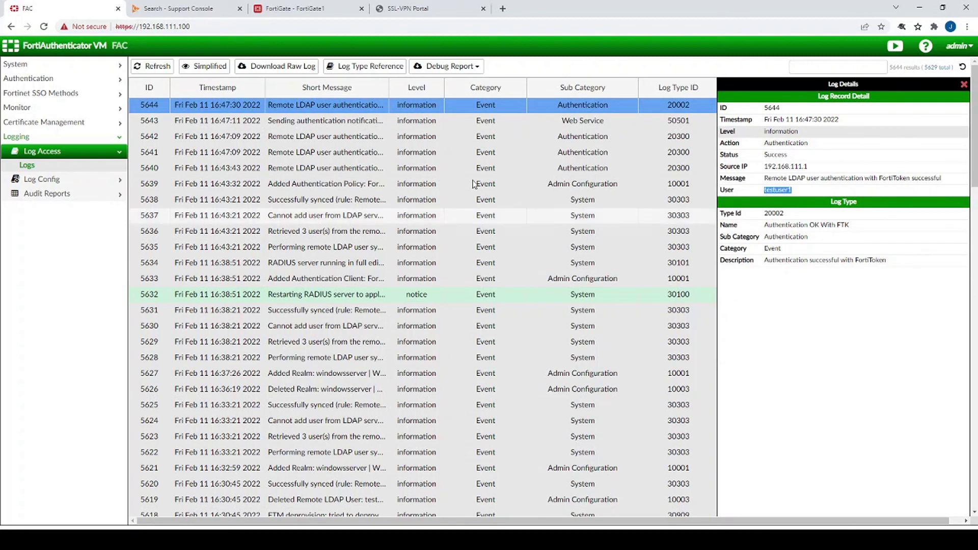
- Review records 5643 and 5642, then recheck record 5644 and its timestamp
click(450, 123)
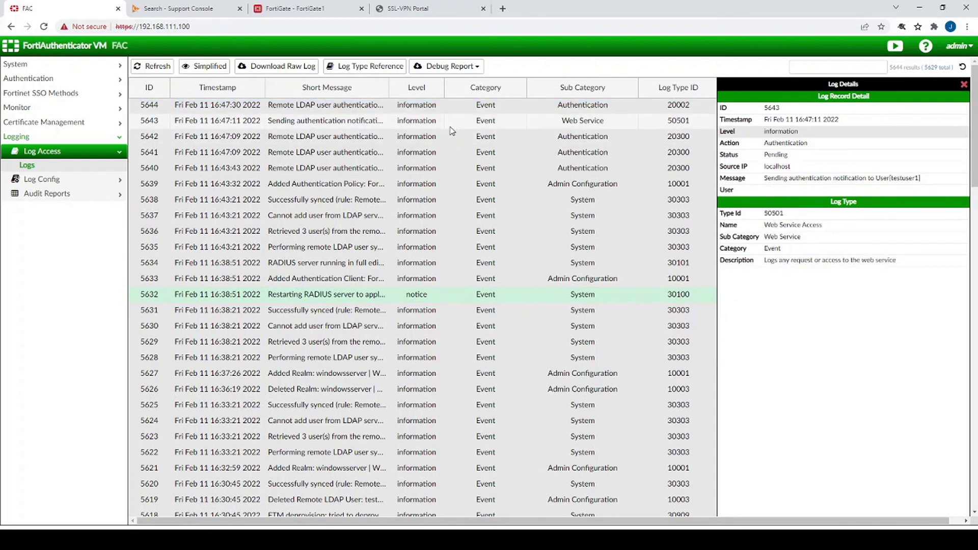
click(451, 139)
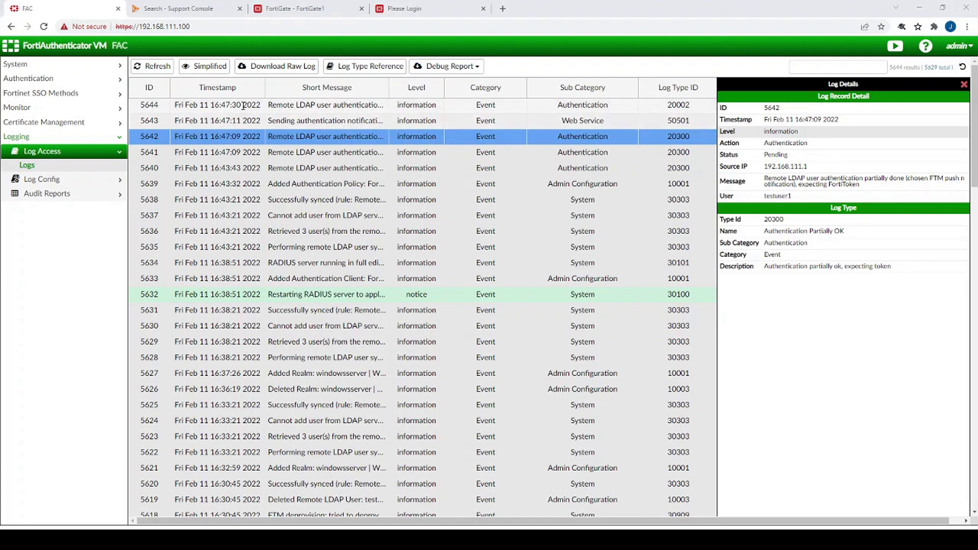
drag(262, 105, 215, 102)
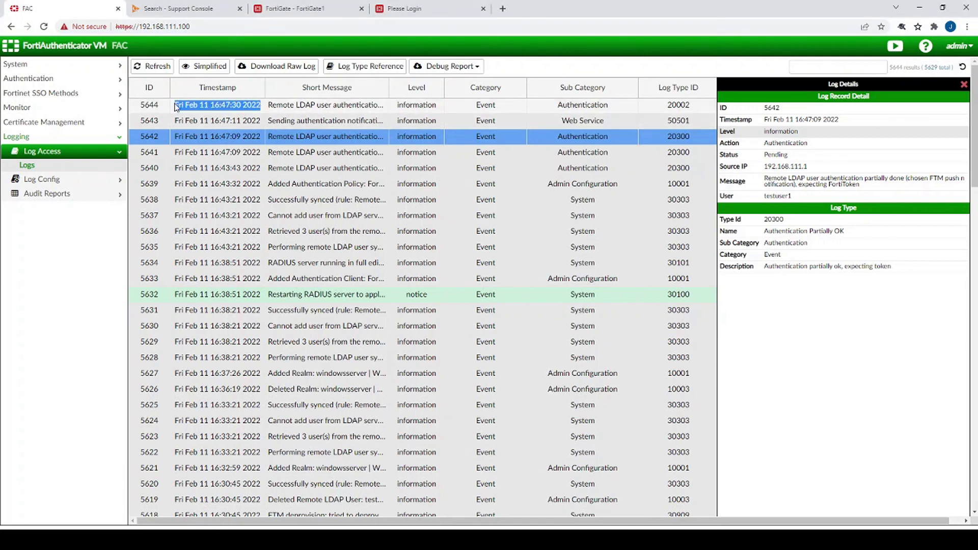
click(217, 107)
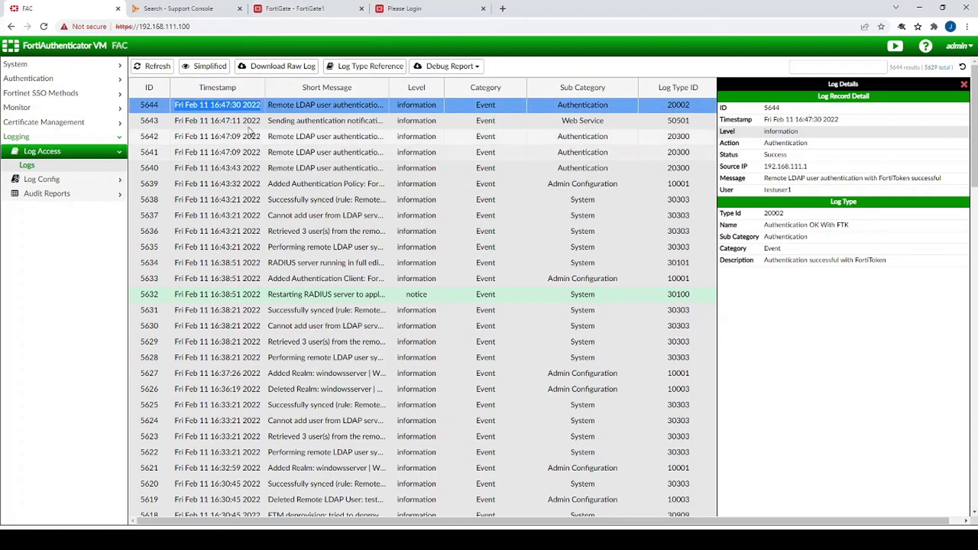
drag(175, 105, 260, 106)
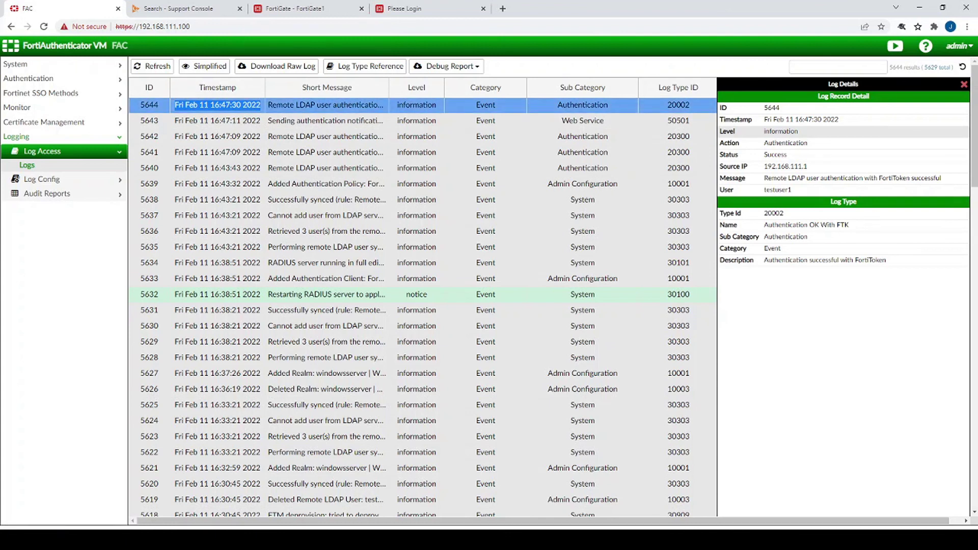
- Load FortiAuthenticator's debug logs page by appending /debug to the web address
click(204, 26)
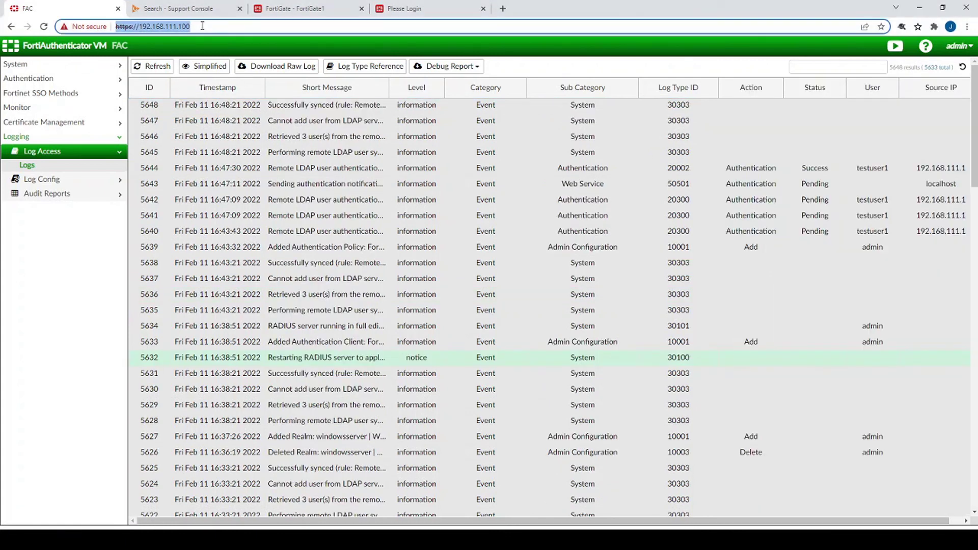
click(207, 26)
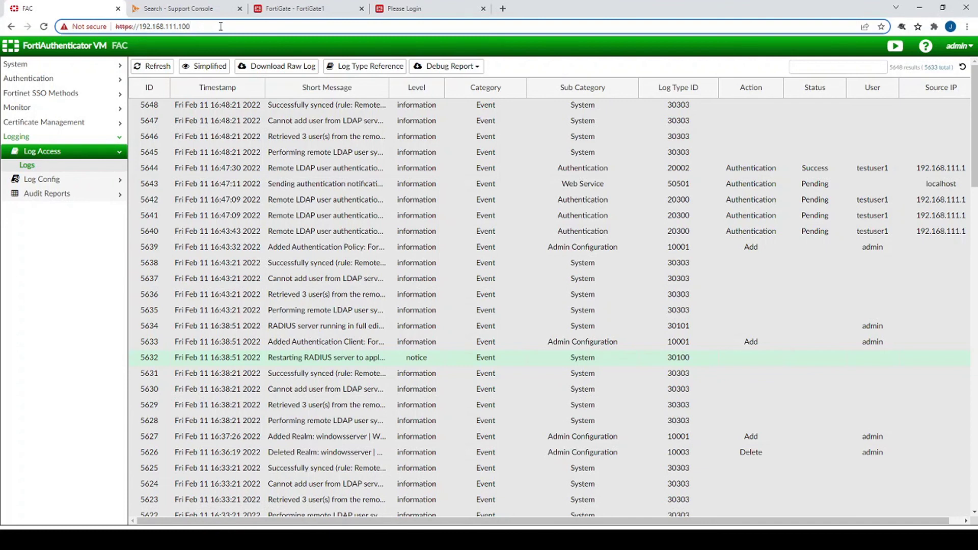
text(/debug)
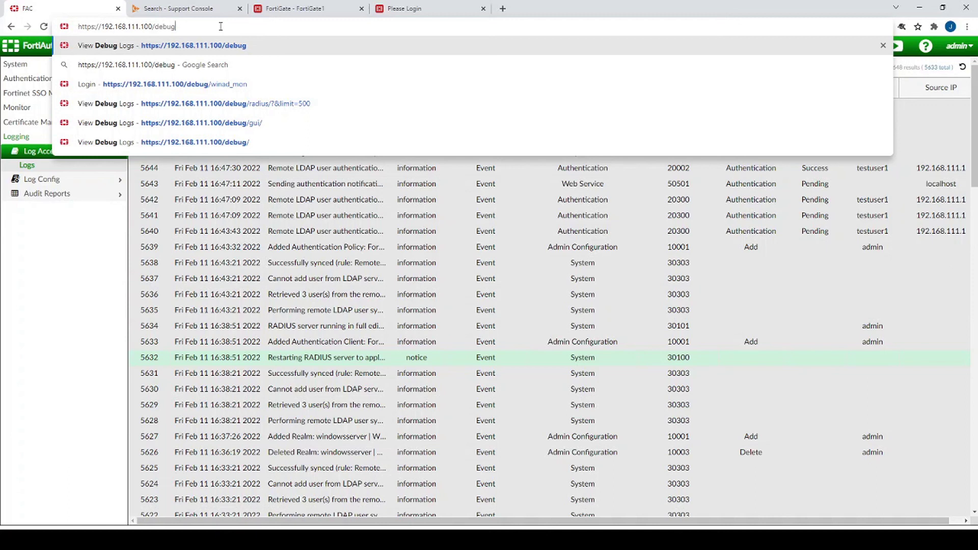
key(Return)
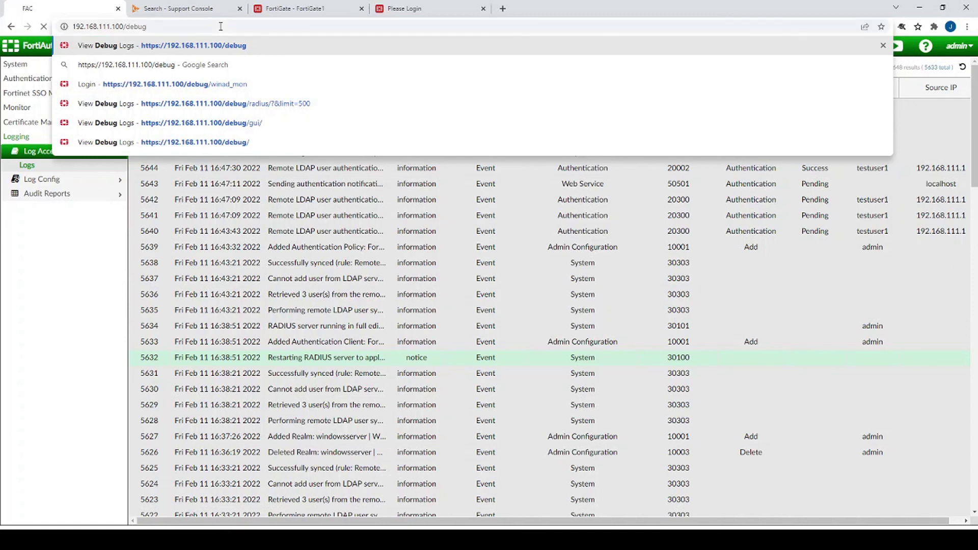
- View the RADIUS Authentication debug log and review testuser1's successful FortiToken Access-Accept lines
click(89, 47)
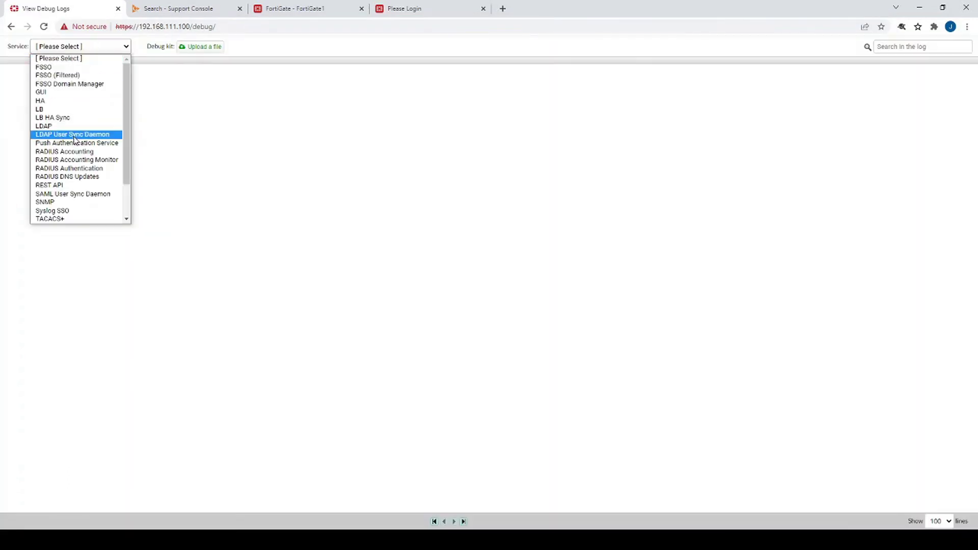
click(94, 169)
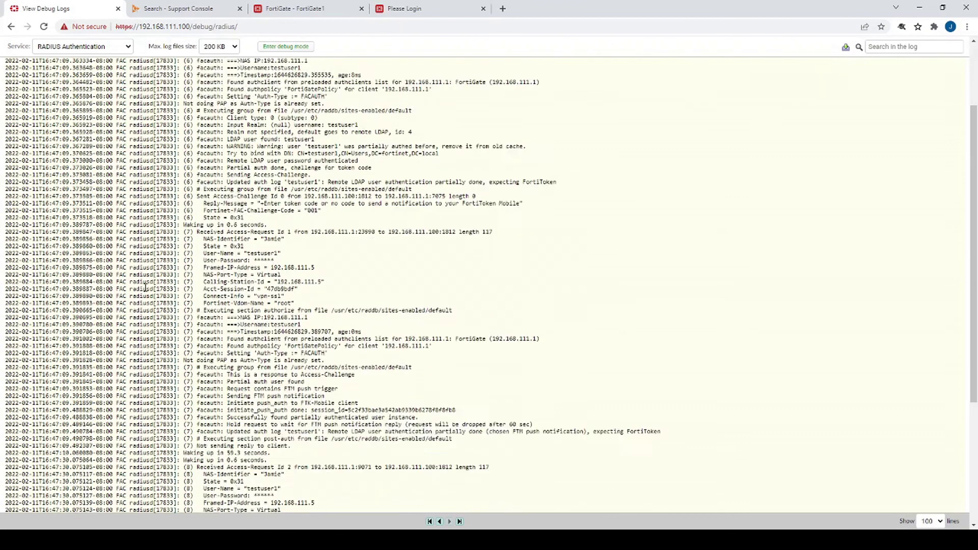
scroll(181, 265, down, 7)
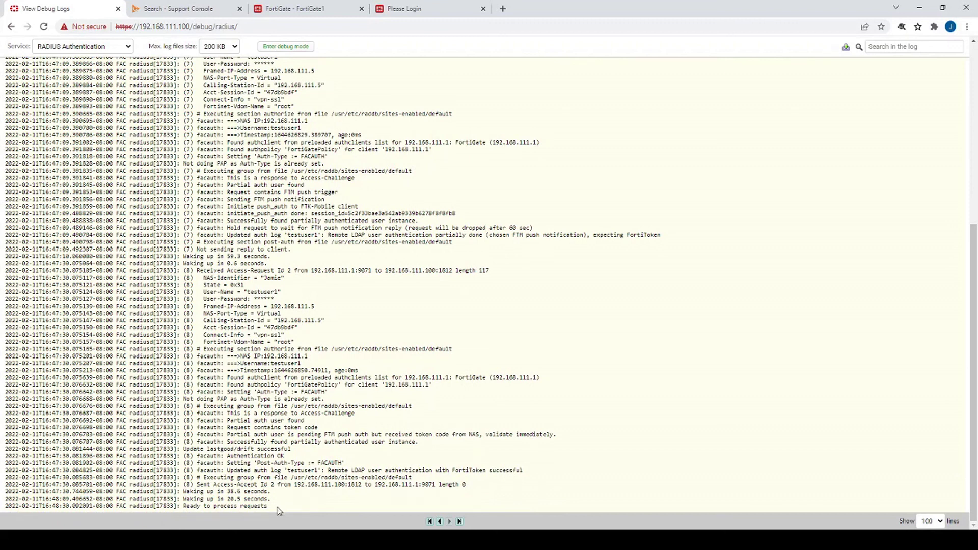
drag(268, 507, 113, 406)
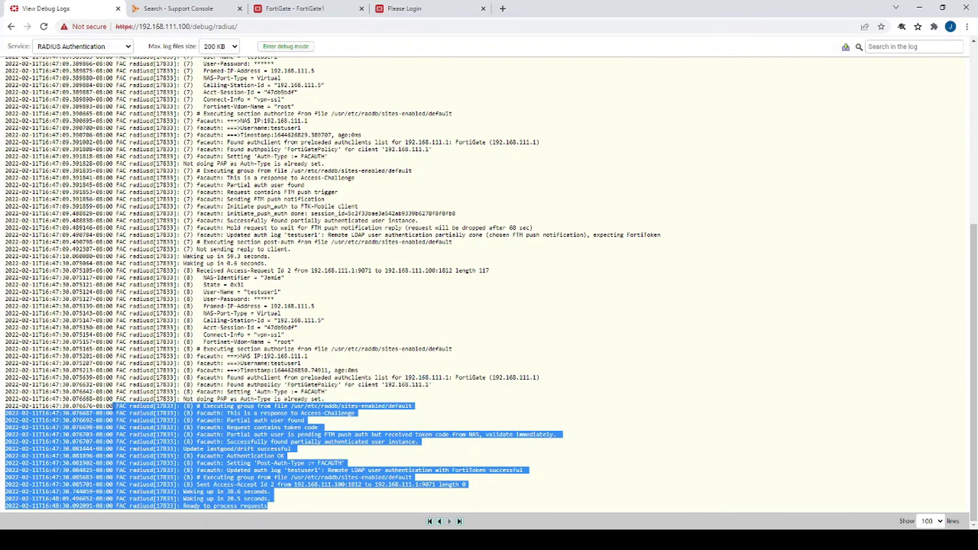
click(263, 215)
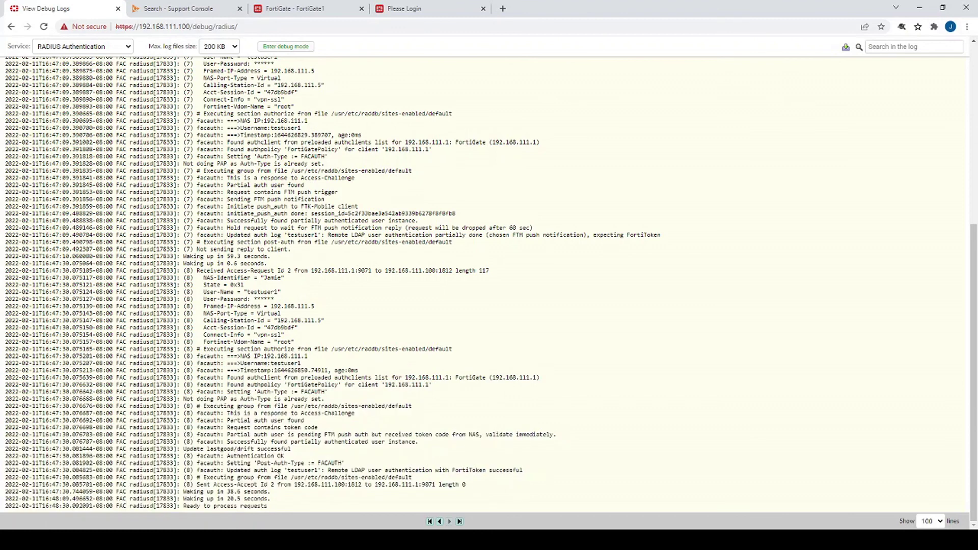